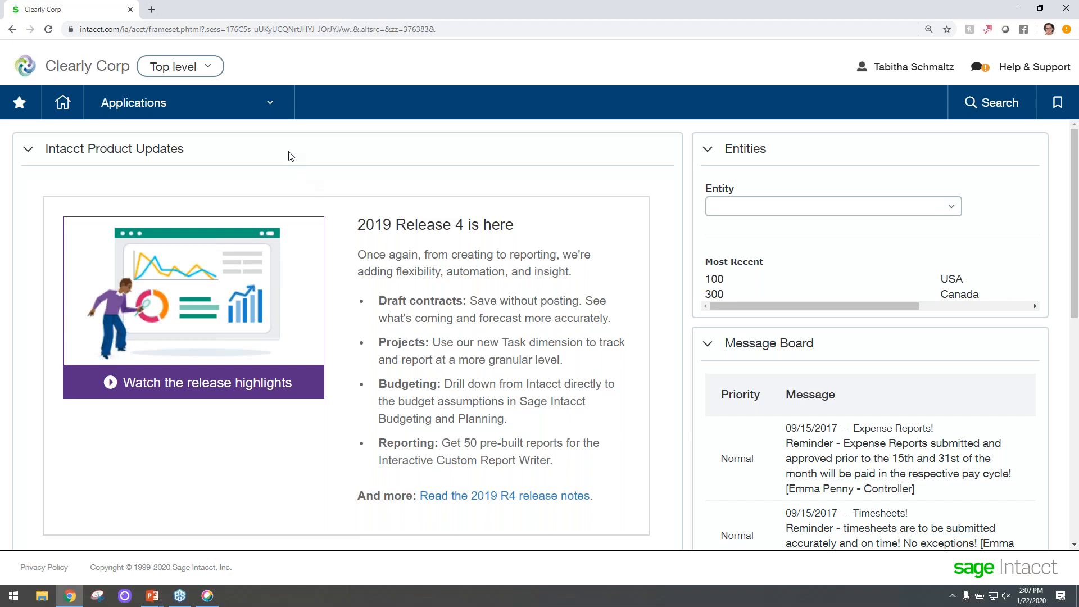
Open the Sage Cloud Services configuration from the company's application subscriptions.
left_click(270, 106)
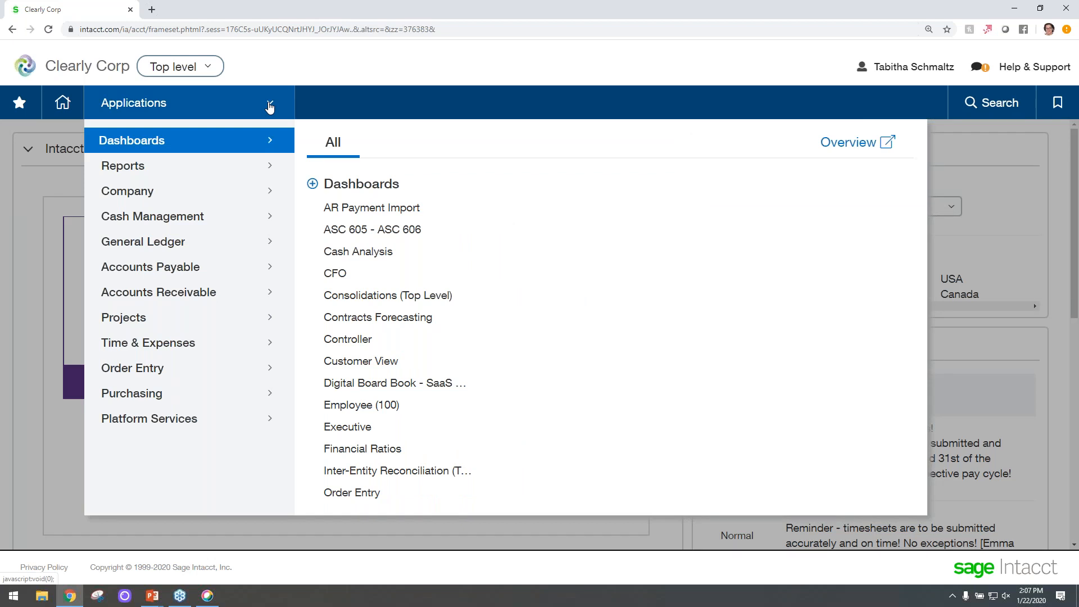
left_click(188, 196)
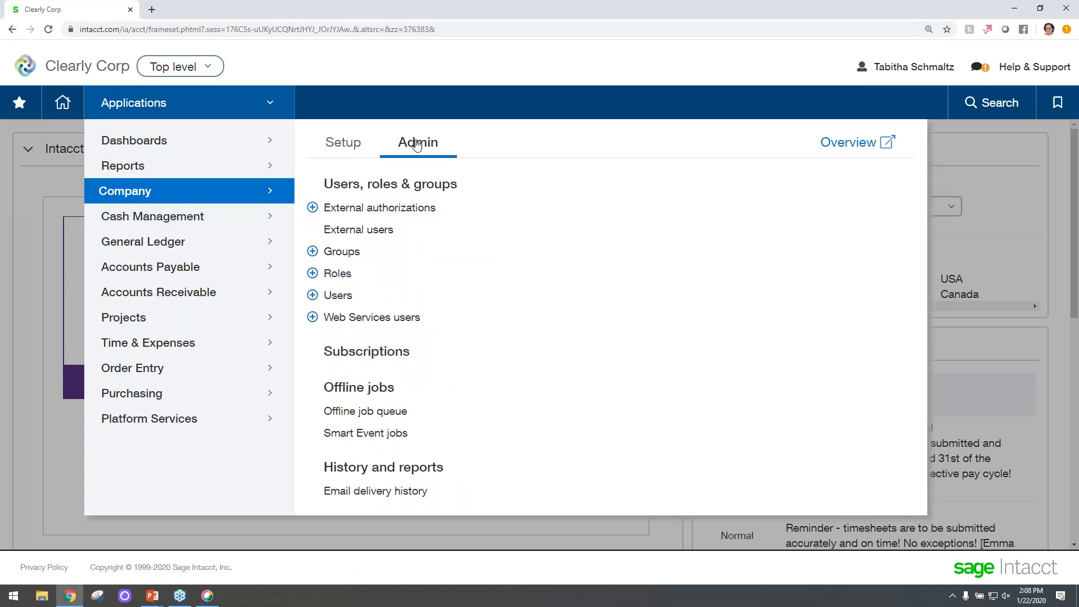
left_click(373, 351)
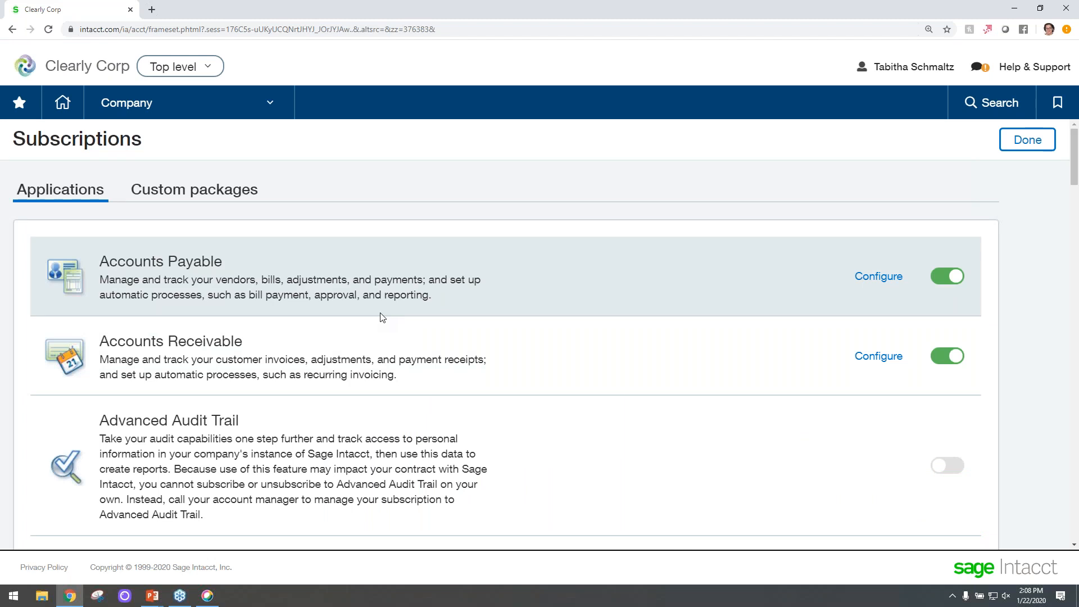
scroll(381, 318, "down", 7)
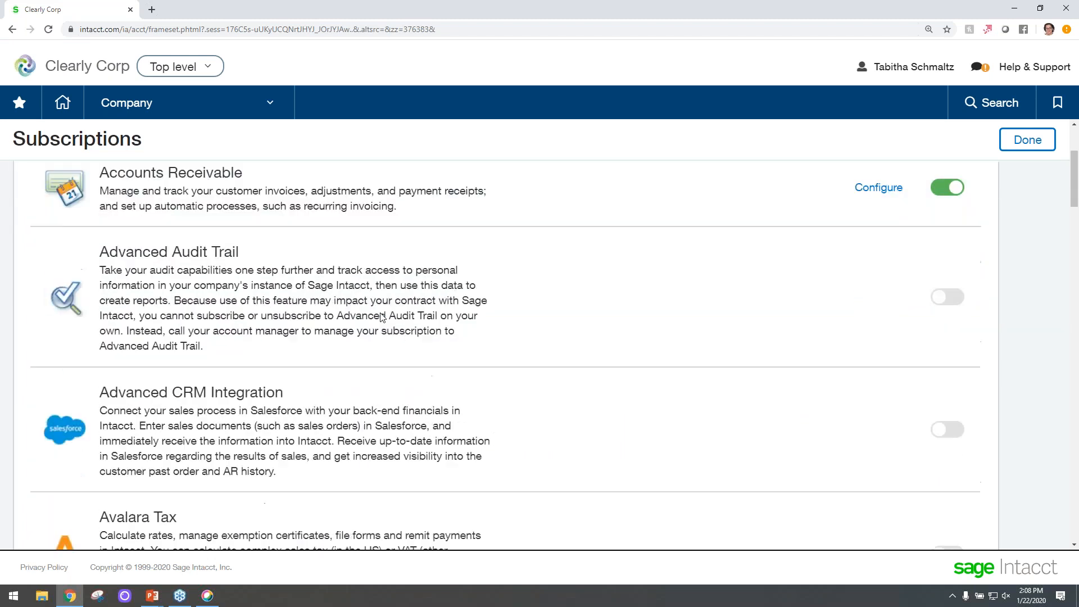
scroll(506, 354, "down", 15)
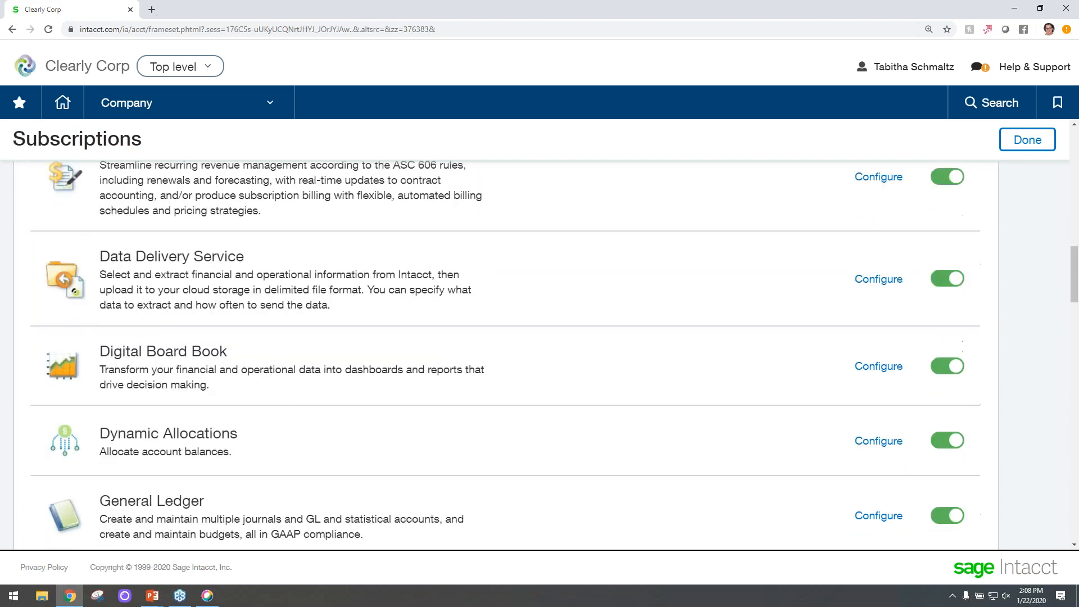
scroll(115, 298, "down", 10)
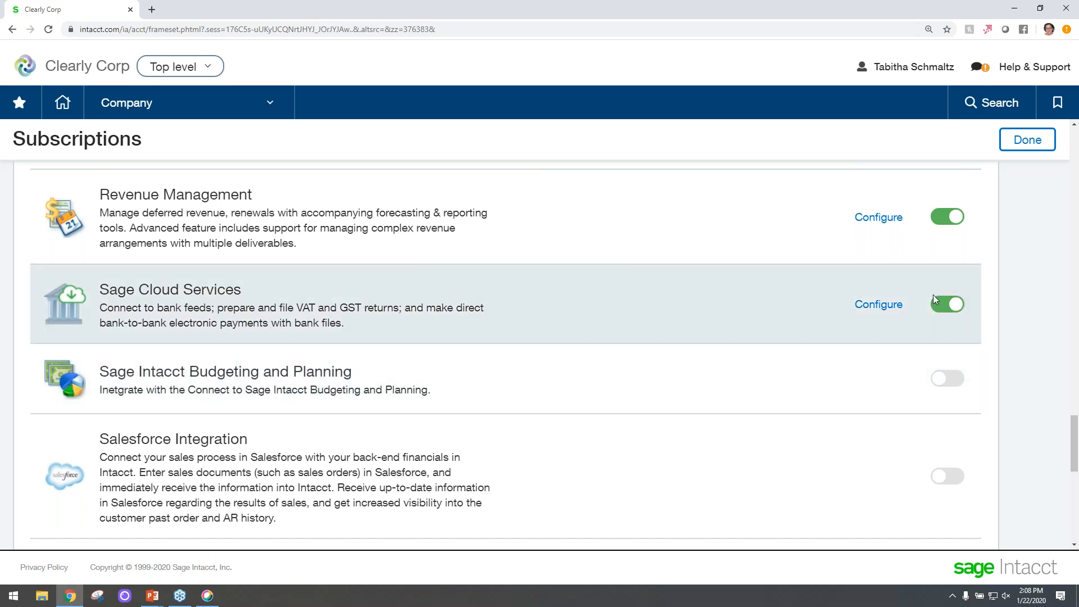
left_click(879, 309)
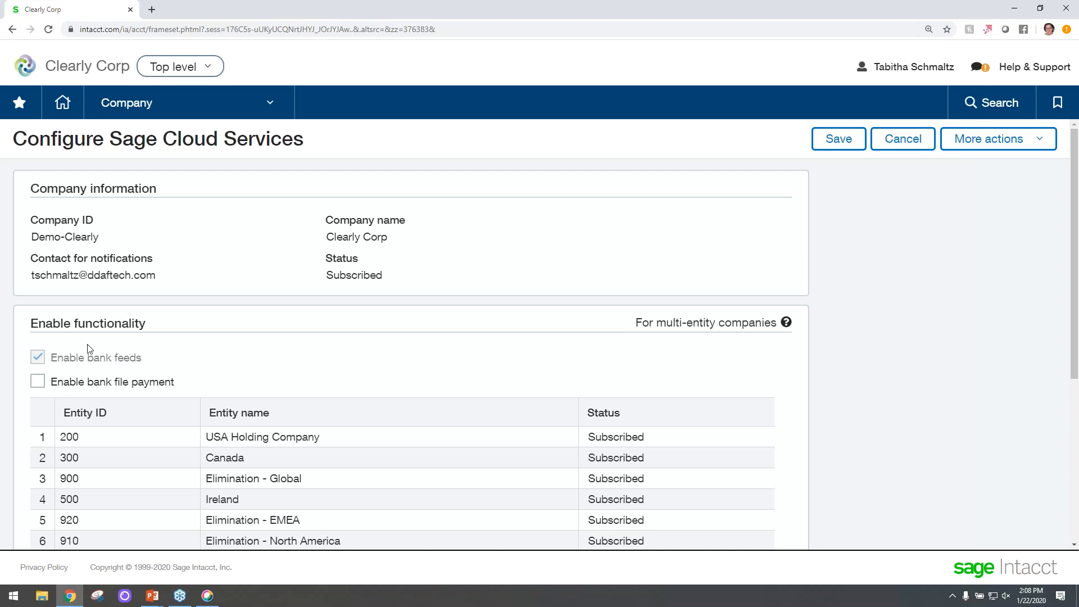
Review the subscribed entities and connected bank accounts for Sage Cloud Services, and save the configuration.
scroll(107, 347, "down", 2)
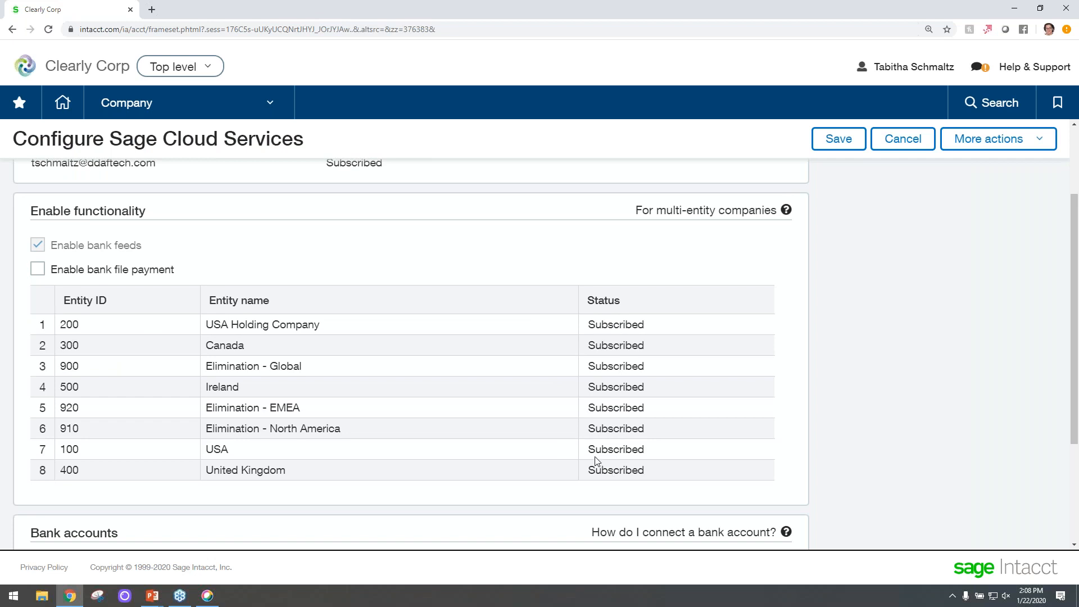
scroll(474, 412, "up", 2)
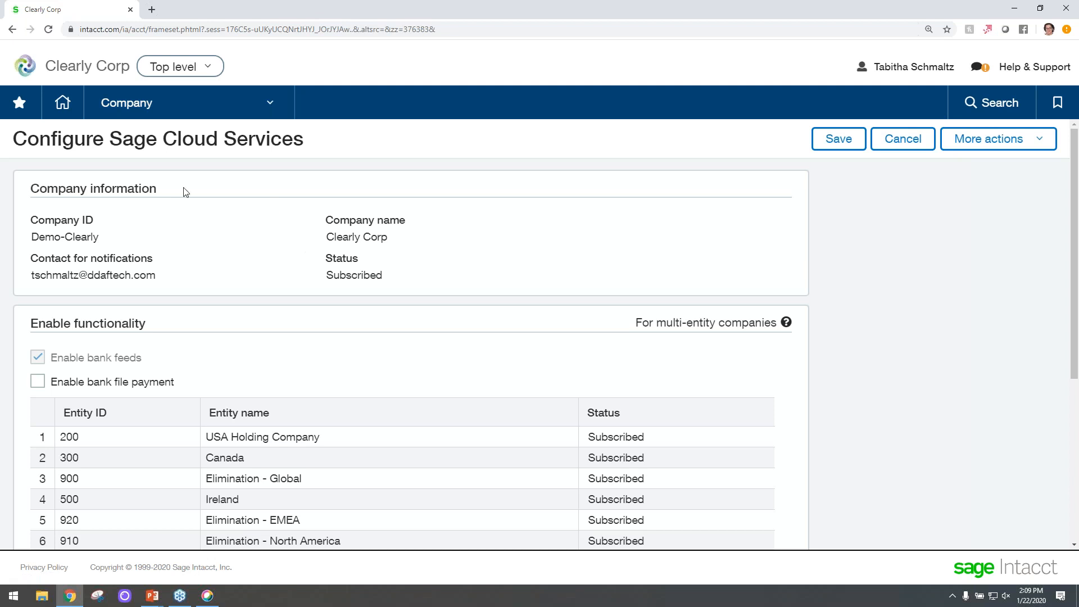
scroll(299, 348, "down", 4)
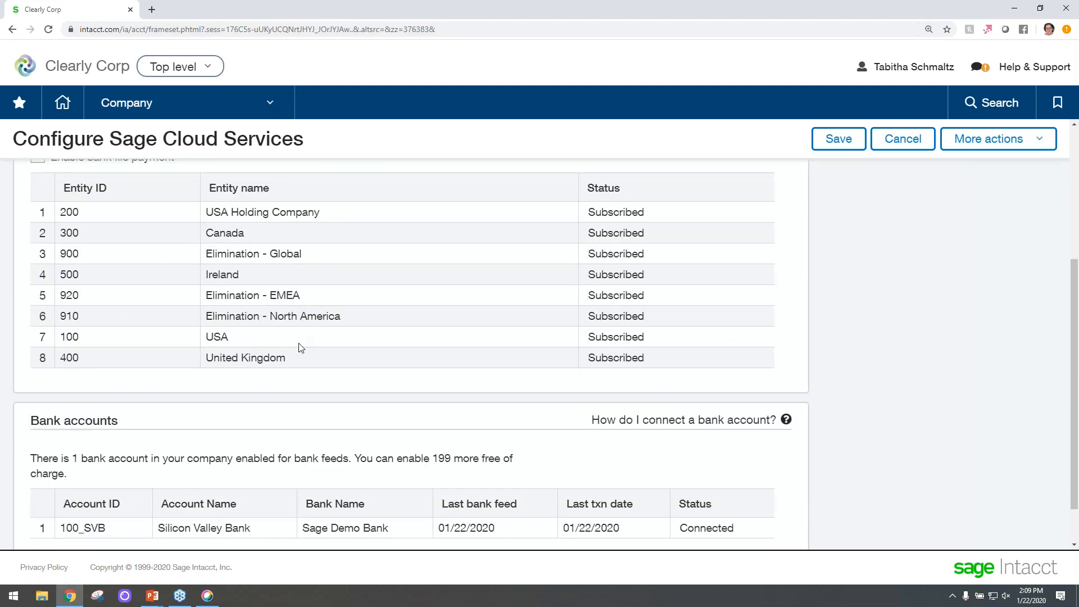
scroll(298, 347, "up", 4)
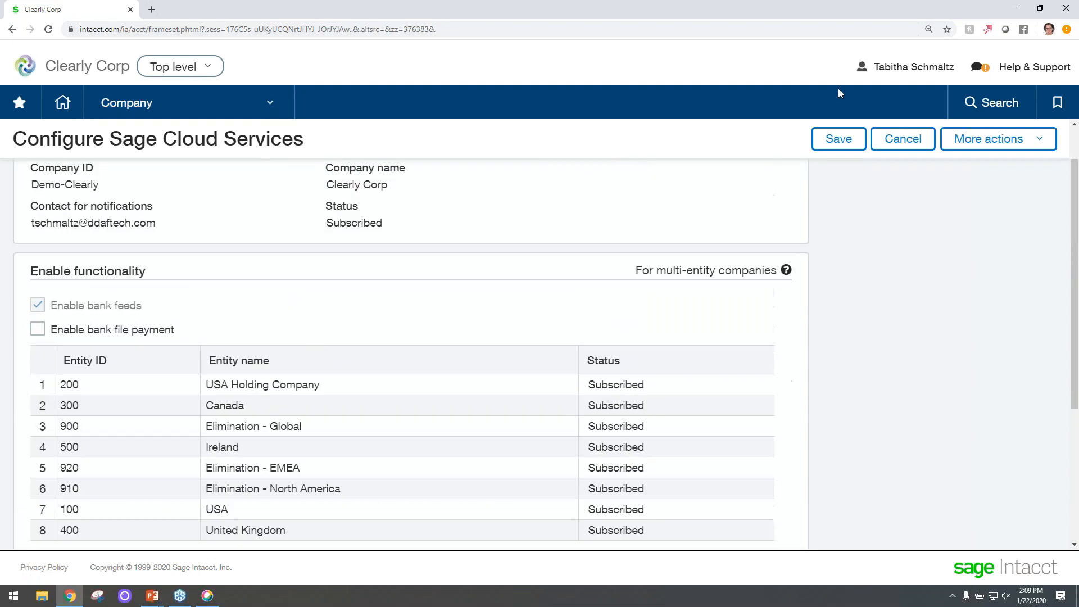
left_click(839, 143)
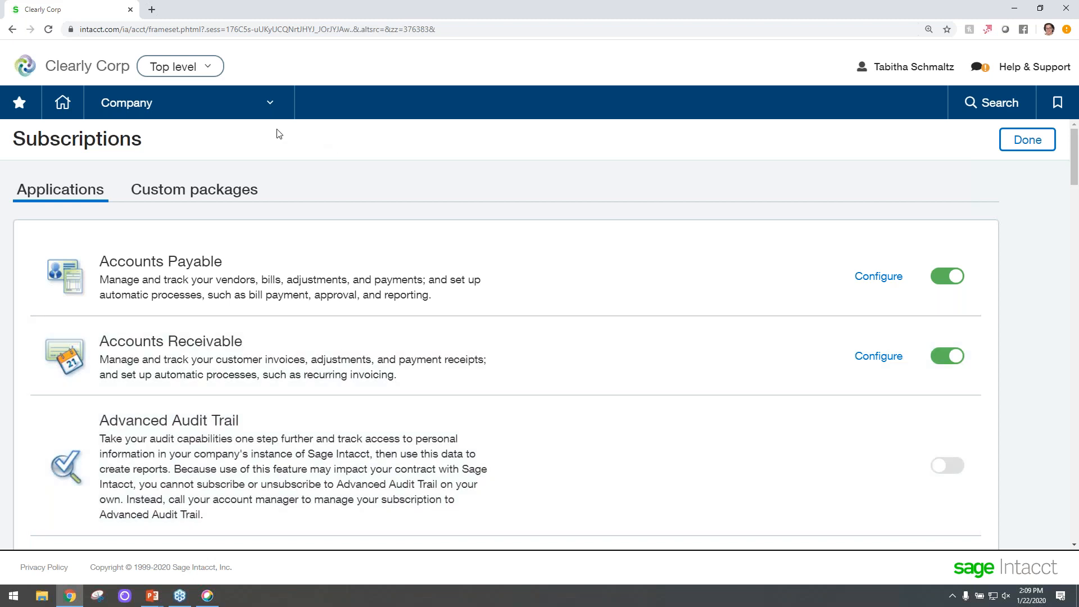
Review the Controller user's permissions report and assigned roles, then close the report.
left_click(245, 111)
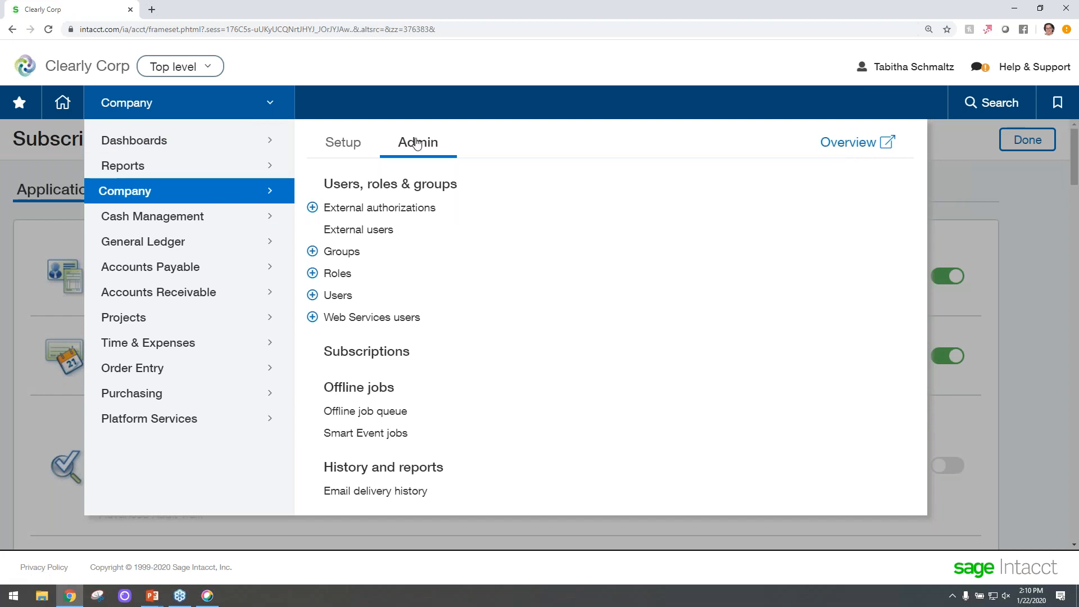
left_click(335, 295)
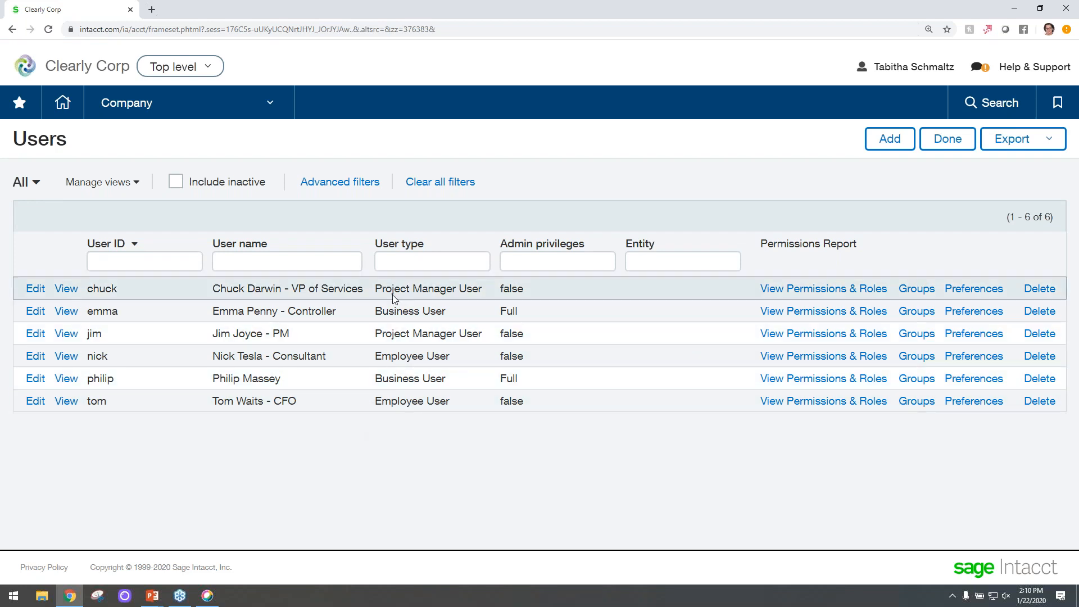
left_click(806, 319)
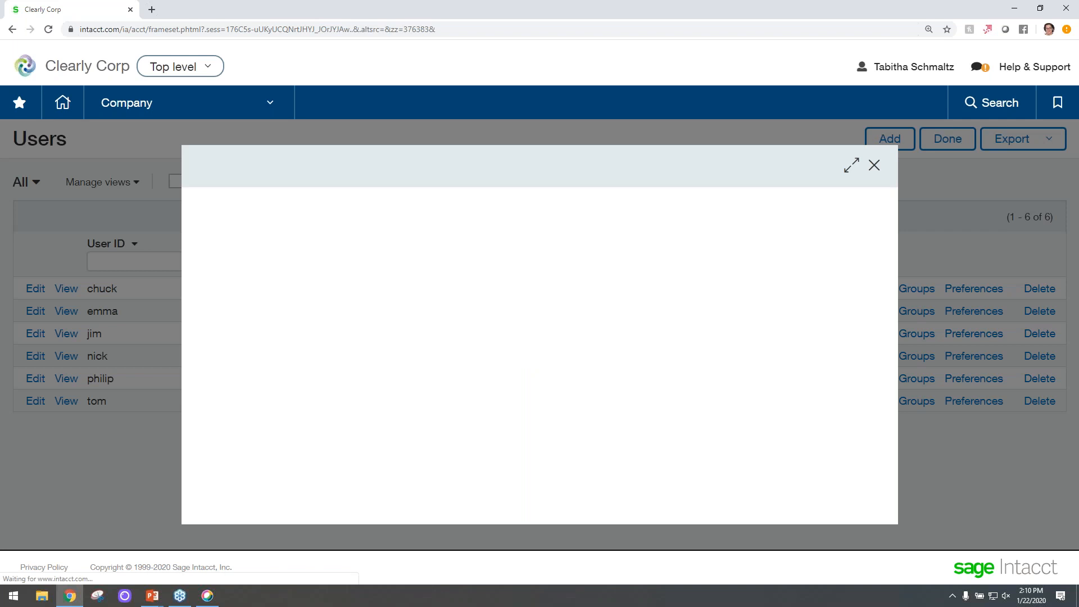
scroll(505, 337, "down", 2)
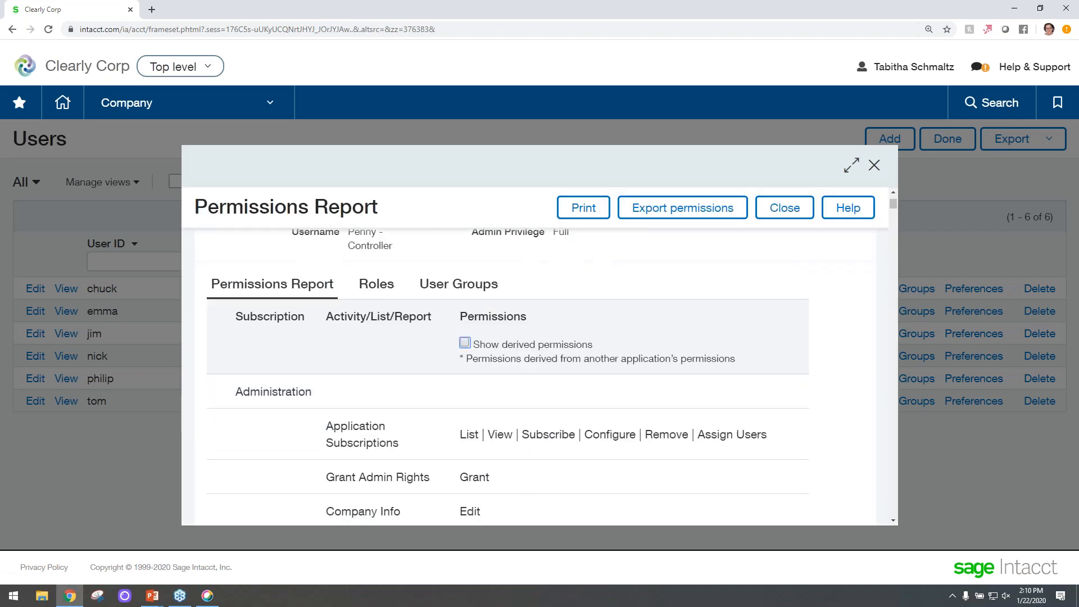
left_click(378, 288)
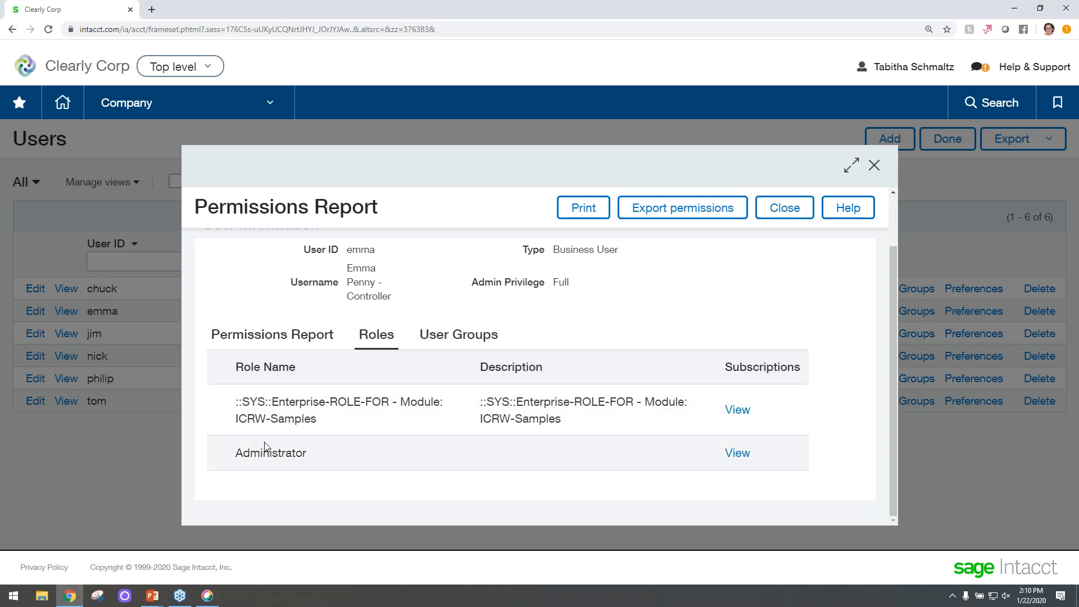
left_click(782, 209)
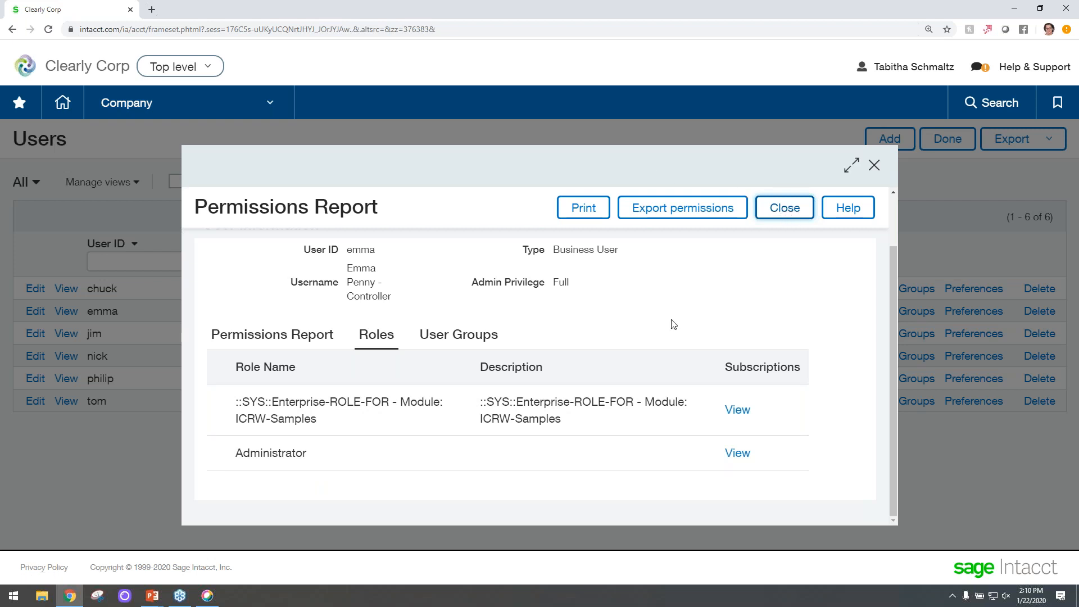
left_click(875, 166)
Grant the Administrator role View permission on Bank Transactions in Cash Management and save the role subscriptions.
left_click(242, 102)
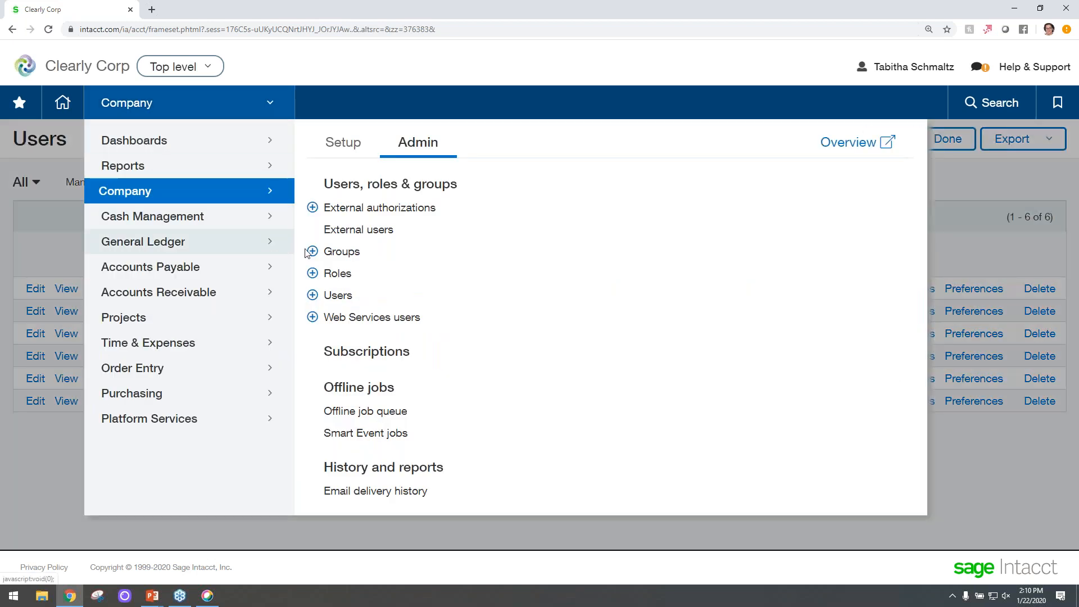
left_click(339, 274)
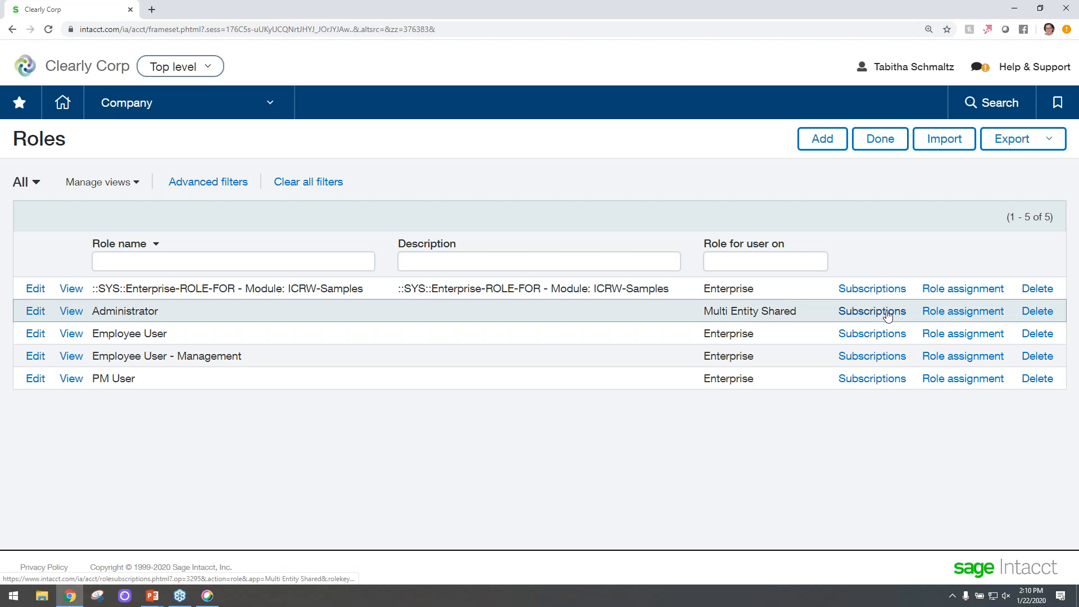
left_click(887, 316)
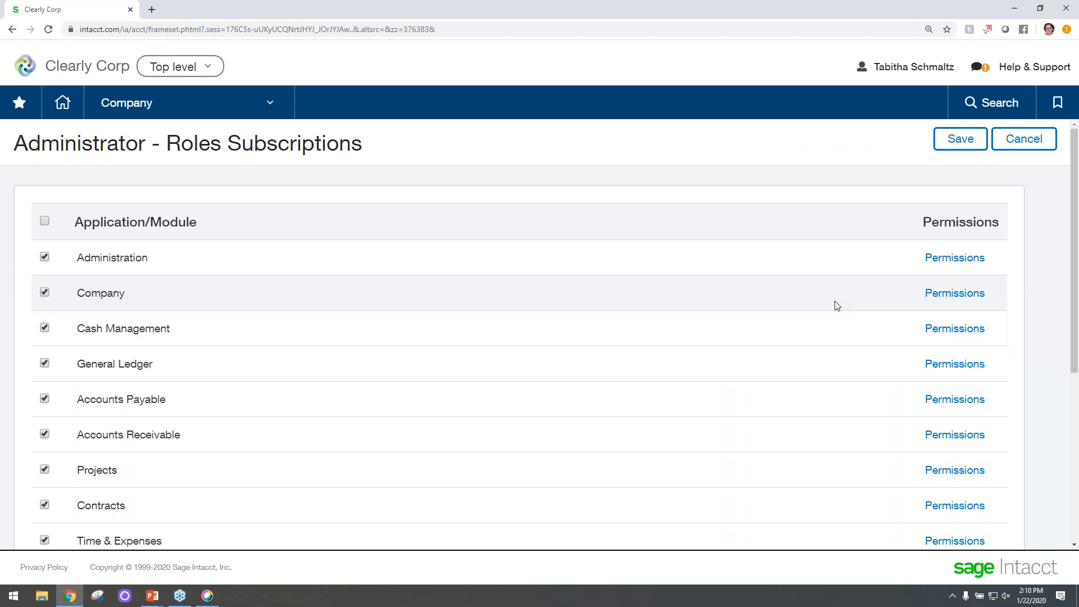
left_click(960, 331)
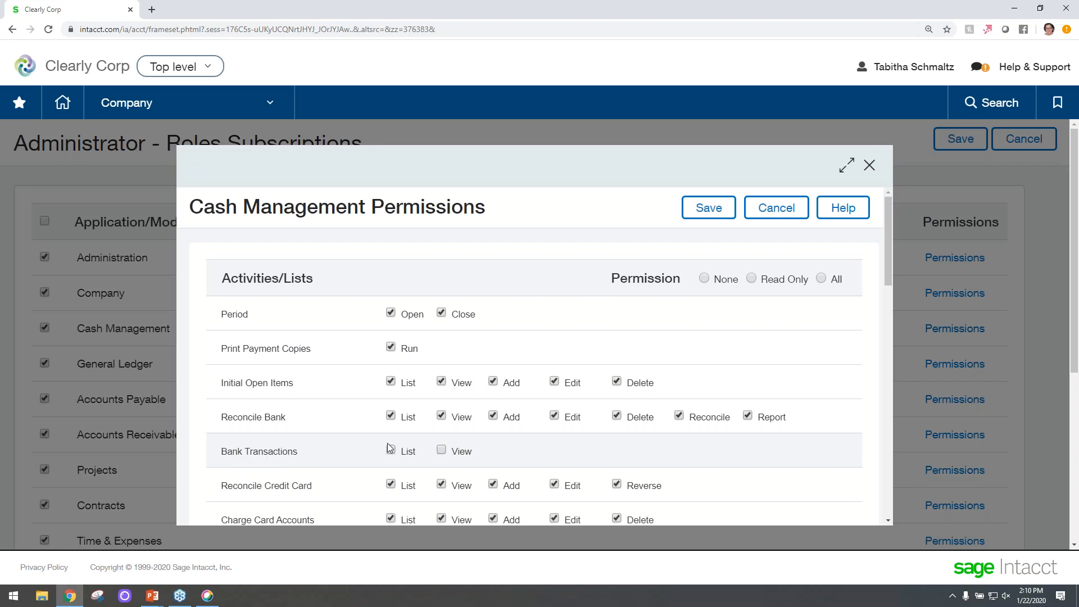
left_click(441, 450)
left_click(713, 216)
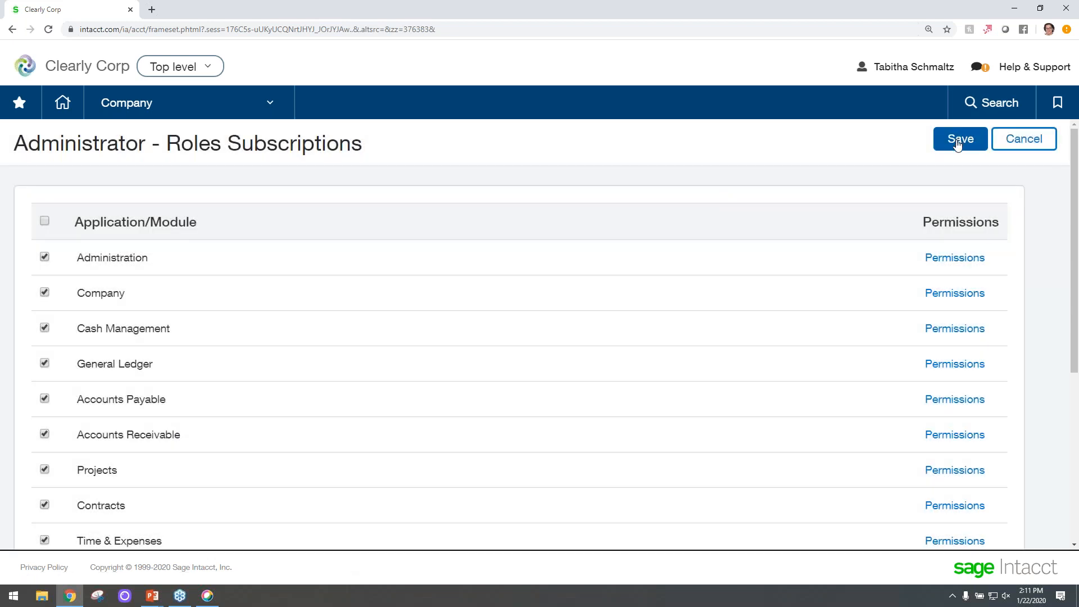
left_click(958, 141)
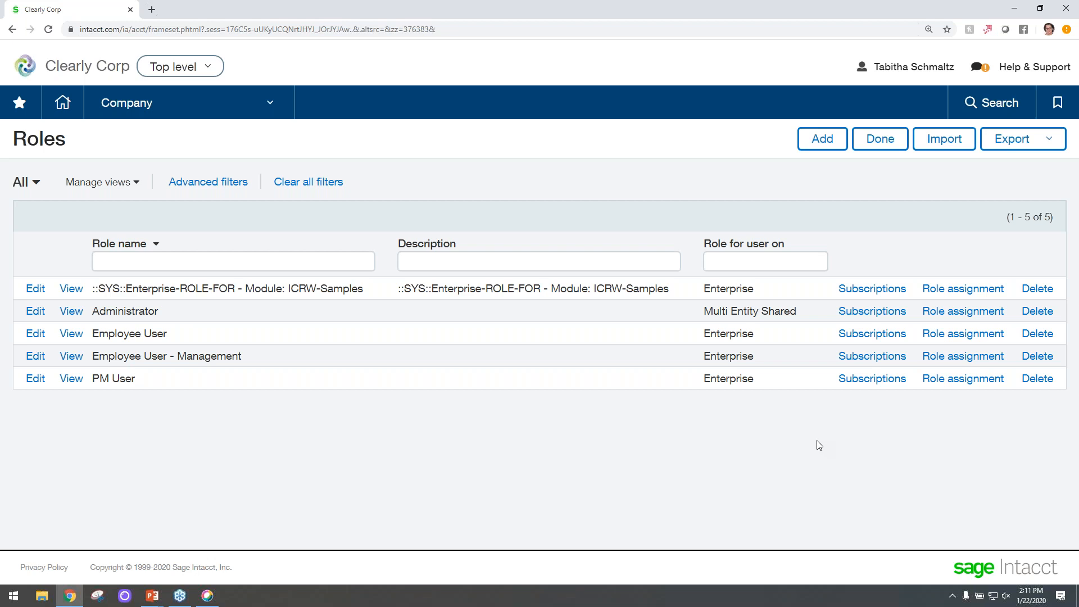
Edit the second Silicon Valley Bank checking account and start a Banking cloud connection for it.
left_click(251, 108)
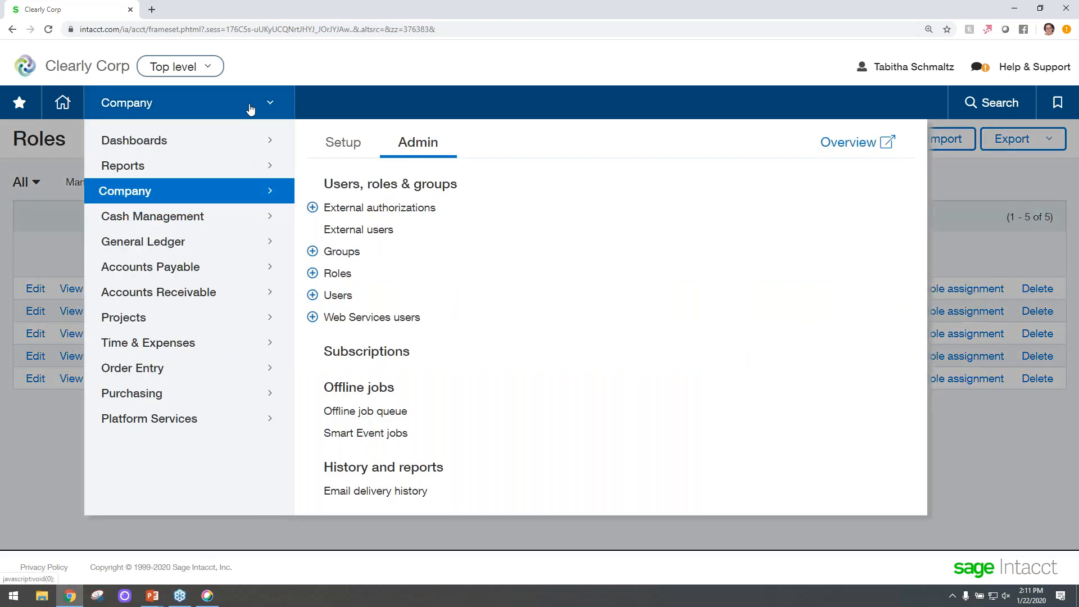
left_click(191, 223)
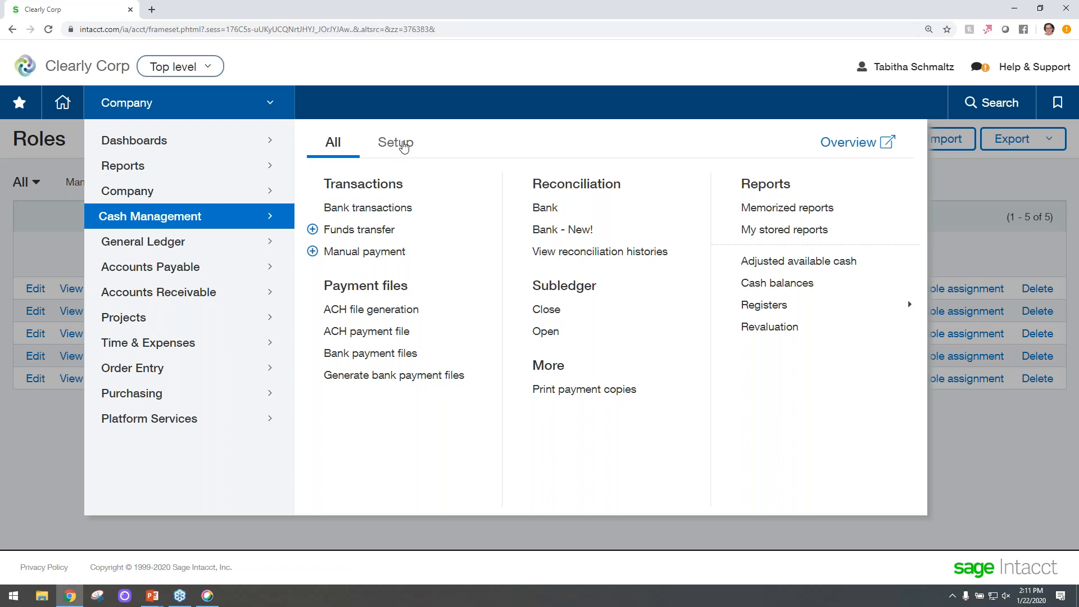
left_click(402, 145)
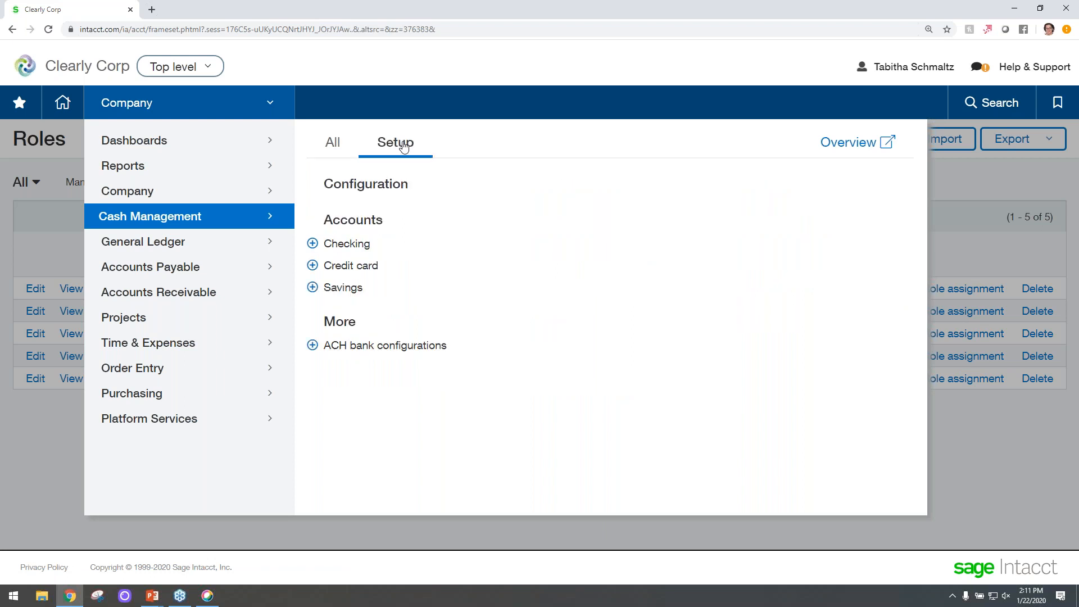
left_click(352, 251)
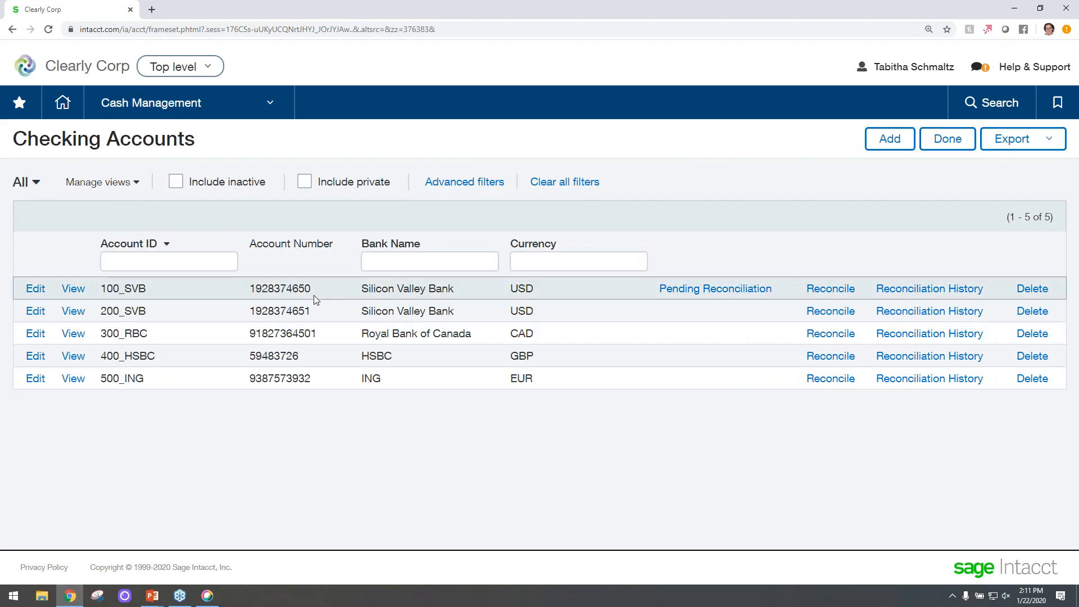
left_click(34, 315)
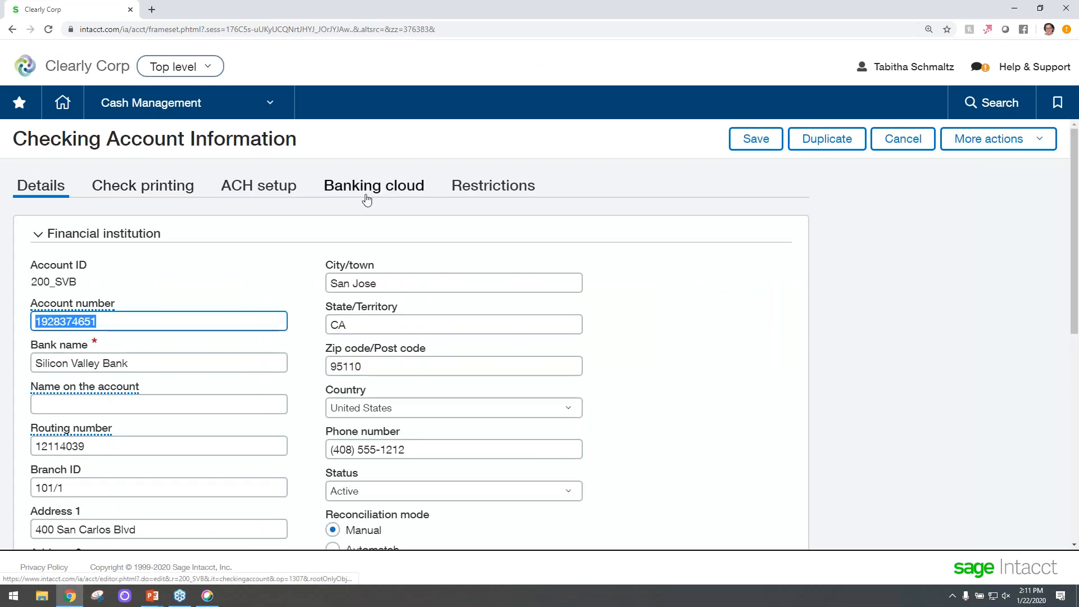
left_click(395, 191)
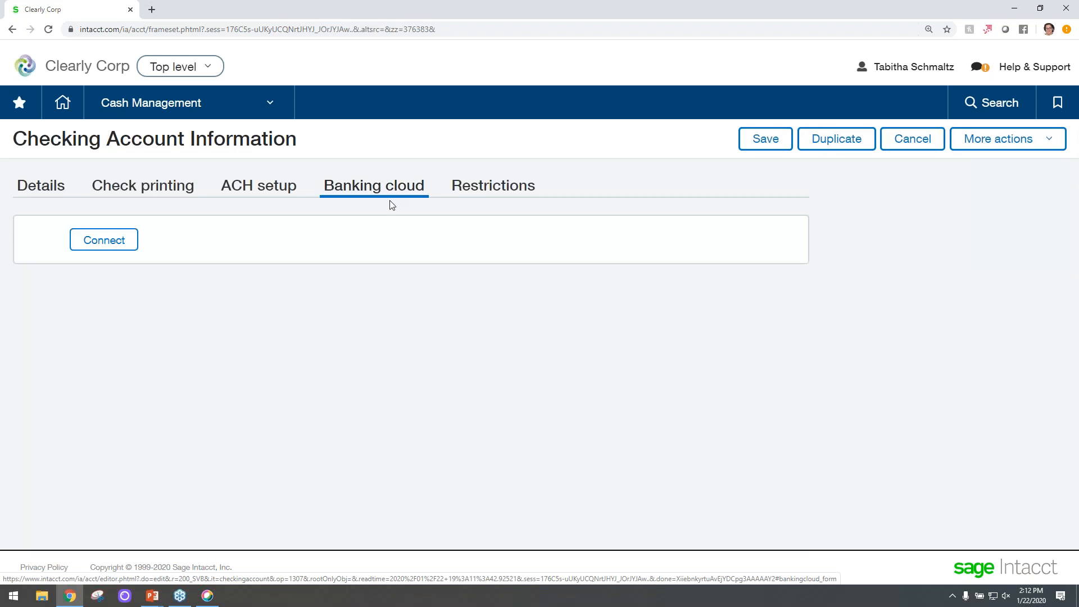
left_click(103, 251)
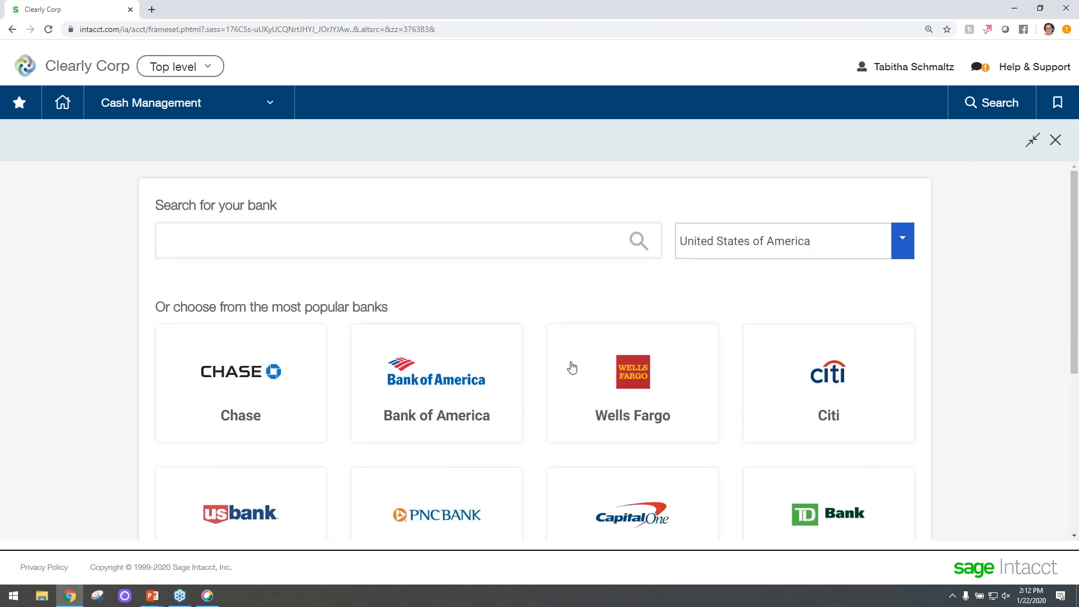
Search the bank list for SAGE and pick Sage Demo Bank.
scroll(692, 398, "down", 1)
scroll(714, 449, "down", 3)
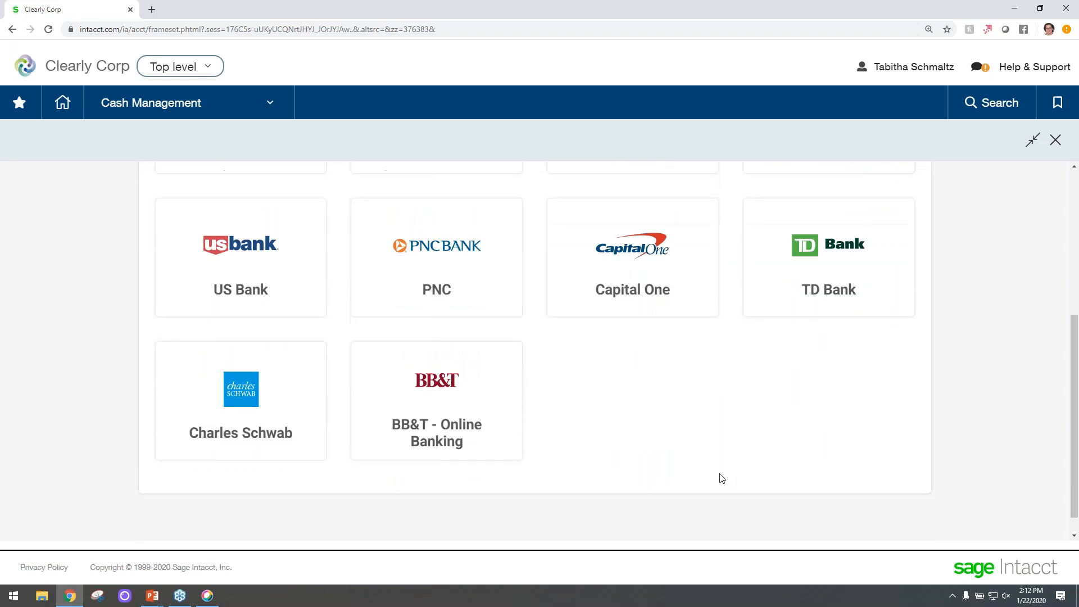
scroll(722, 478, "up", 1)
scroll(721, 478, "up", 2)
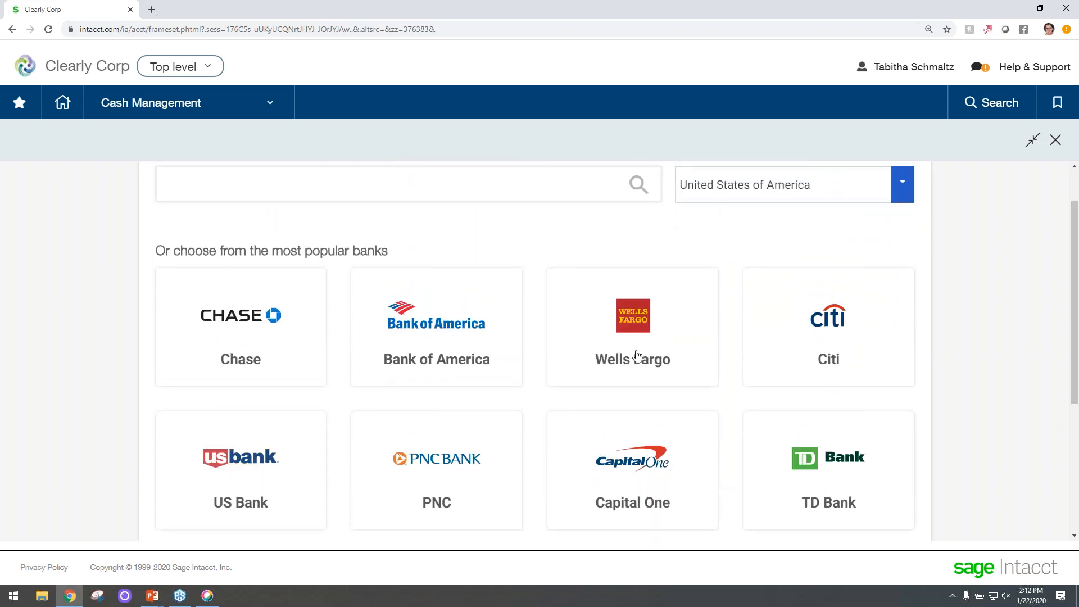
scroll(637, 355, "up", 1)
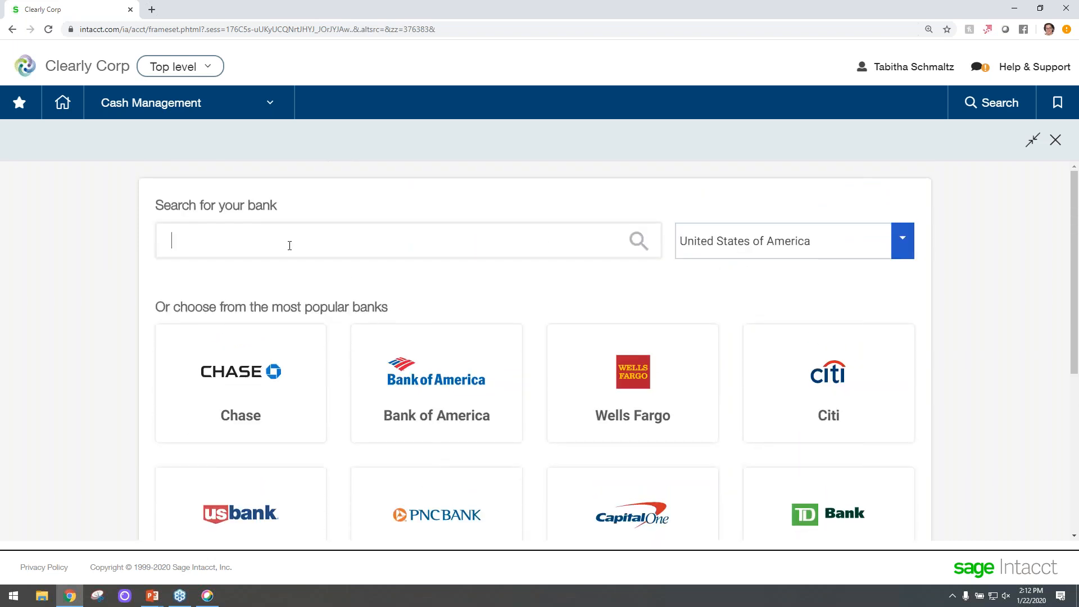
type("SAGE")
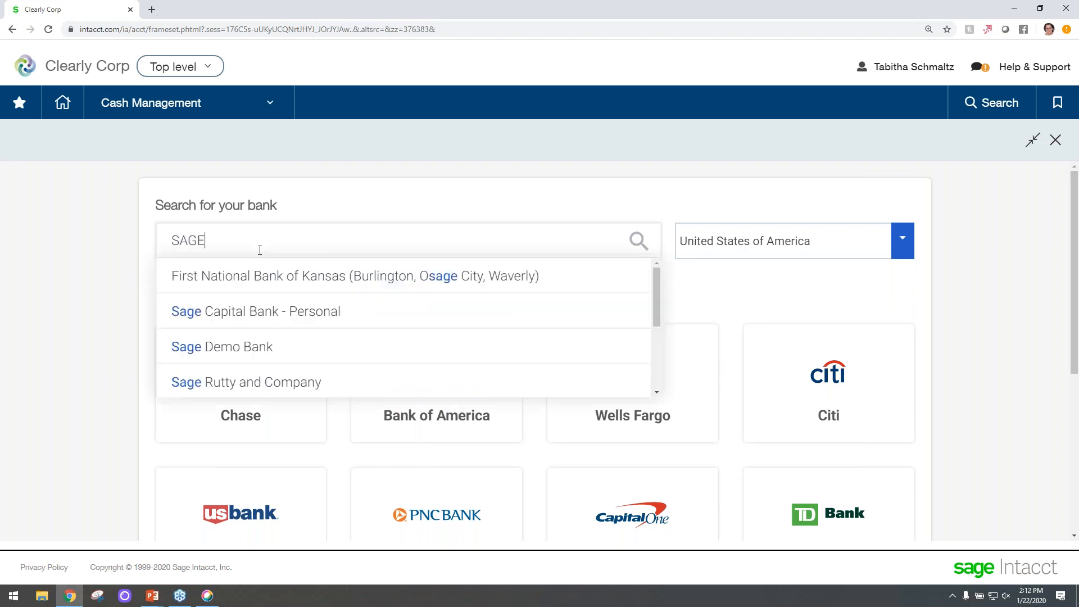
left_click(260, 355)
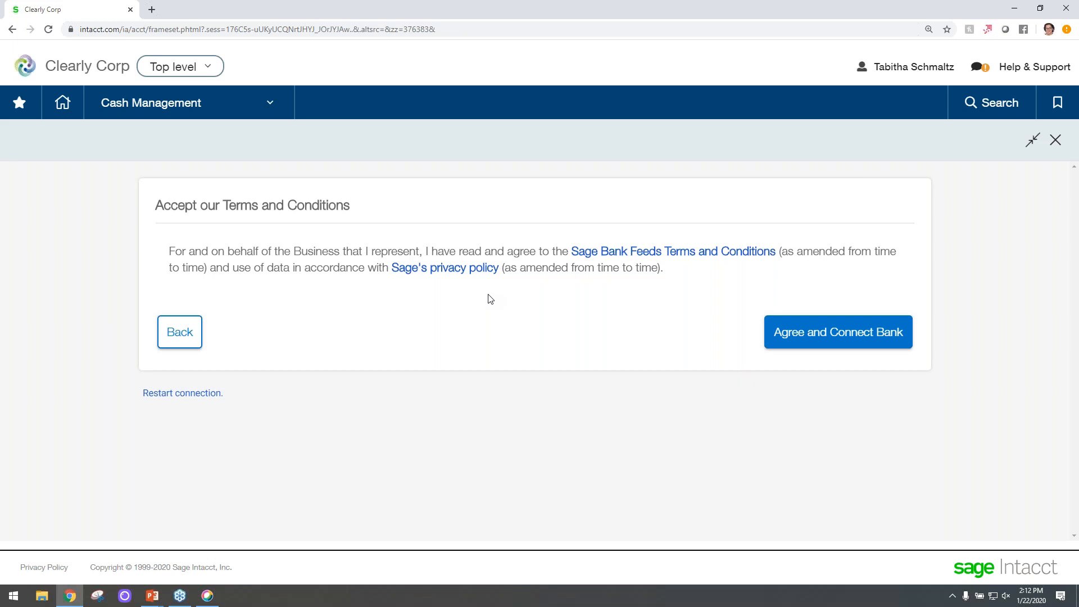
Accept the terms, continue with the demo bank's sample transactions, and choose the Demo Bank account.
left_click(823, 341)
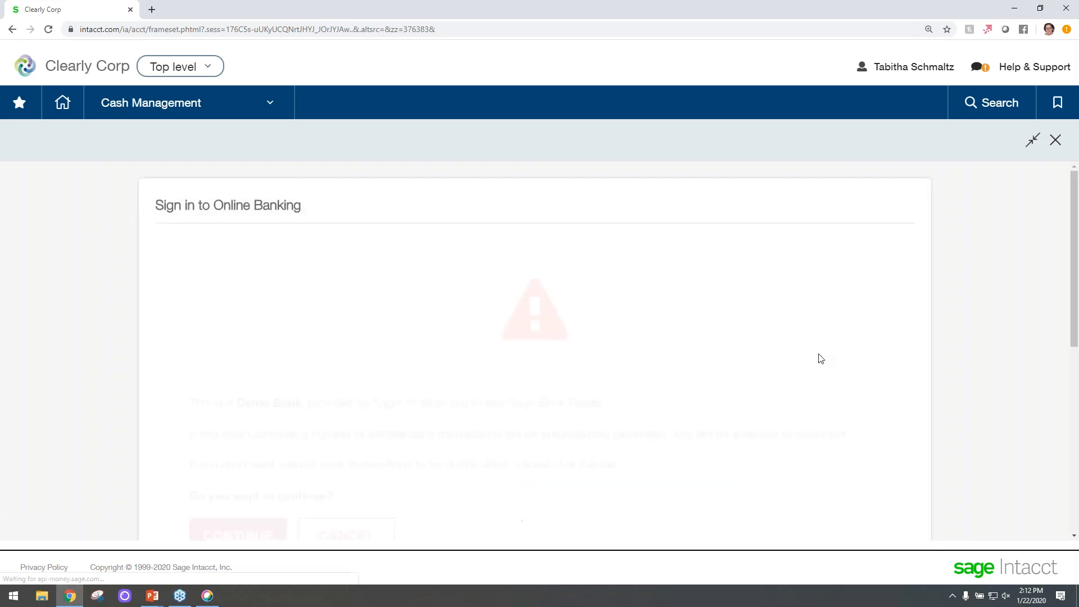
scroll(817, 356, "down", 1)
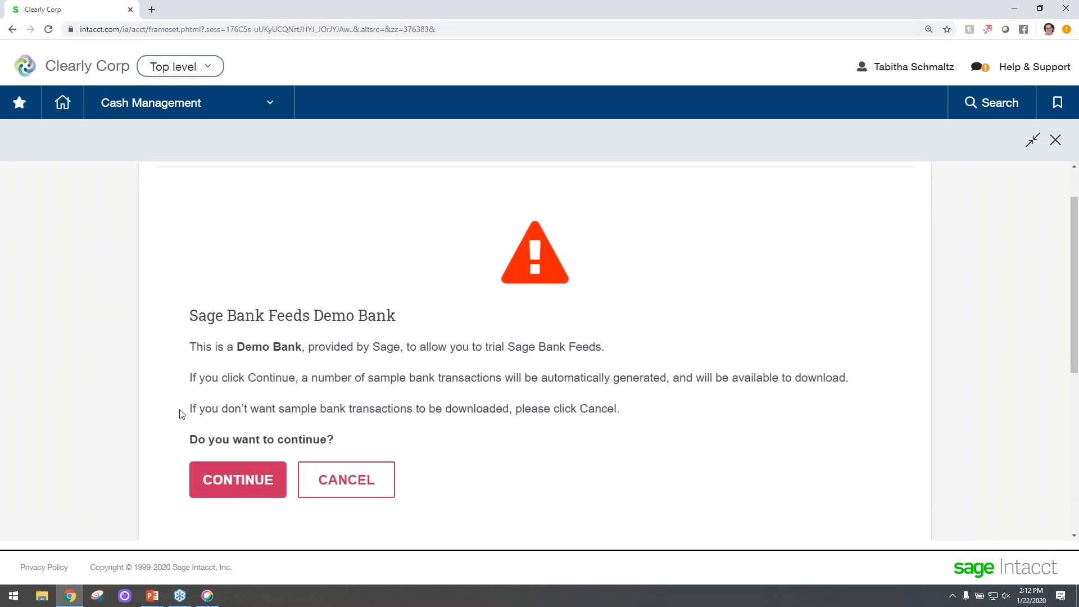
left_click(236, 488)
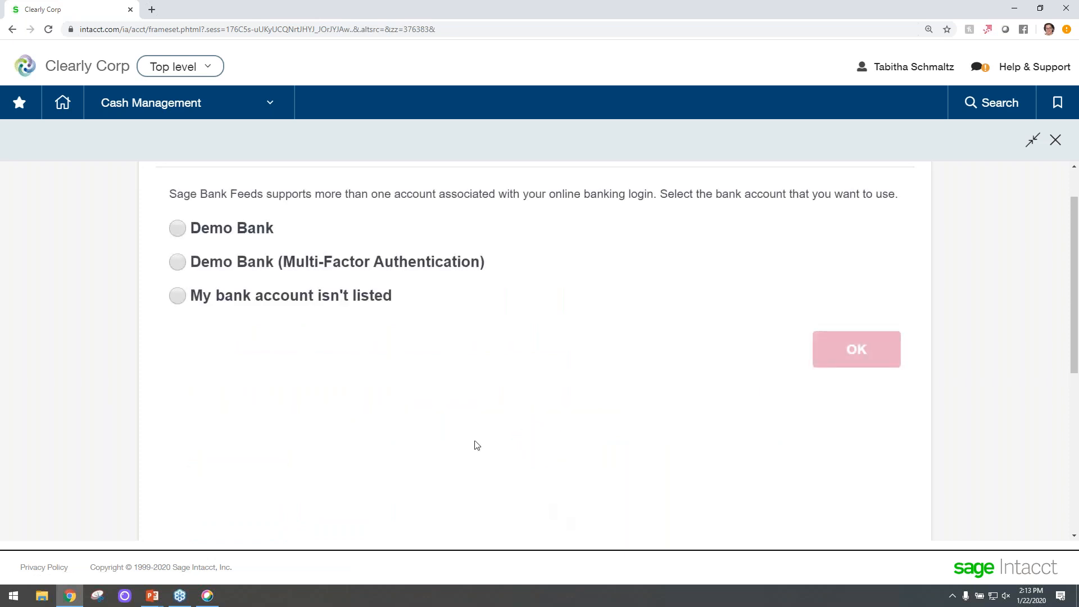
left_click(256, 232)
left_click(856, 348)
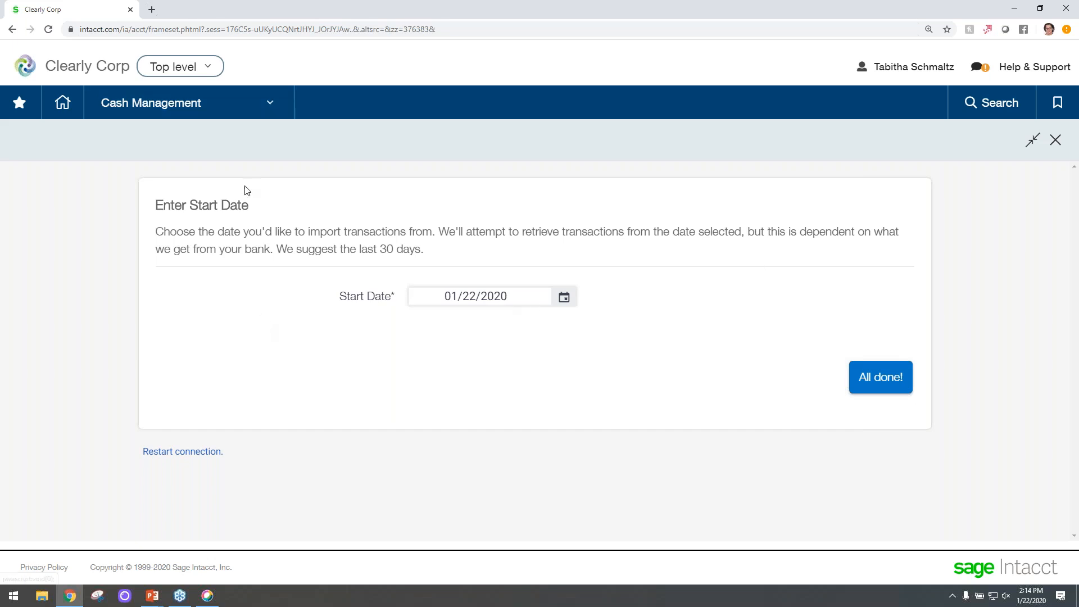
Open the 100_SVB checking account and review its Banking cloud connection details.
left_click(271, 101)
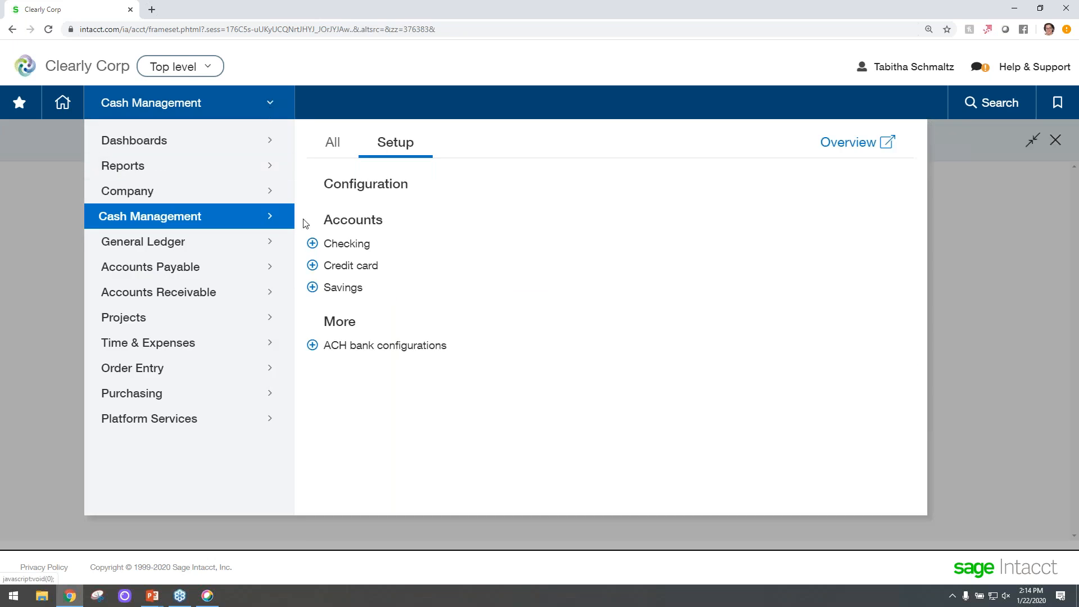
left_click(349, 243)
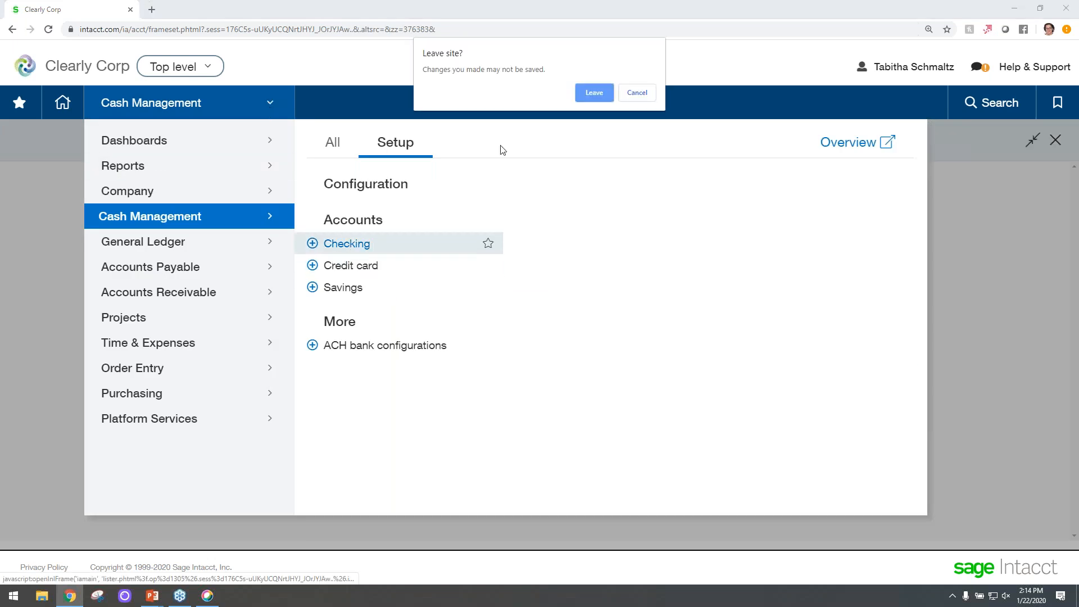
left_click(600, 93)
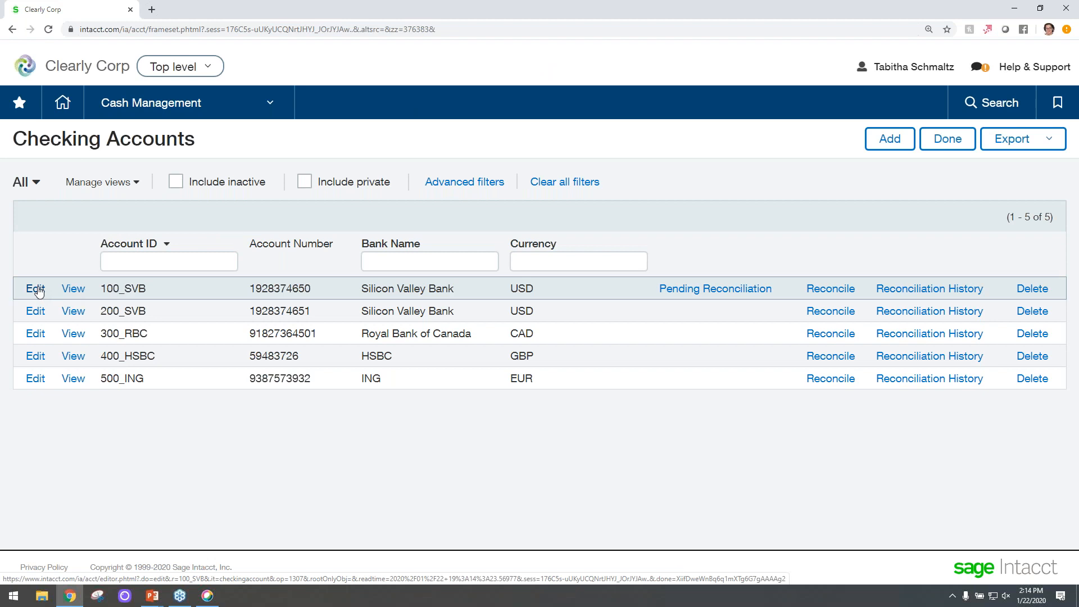
left_click(36, 288)
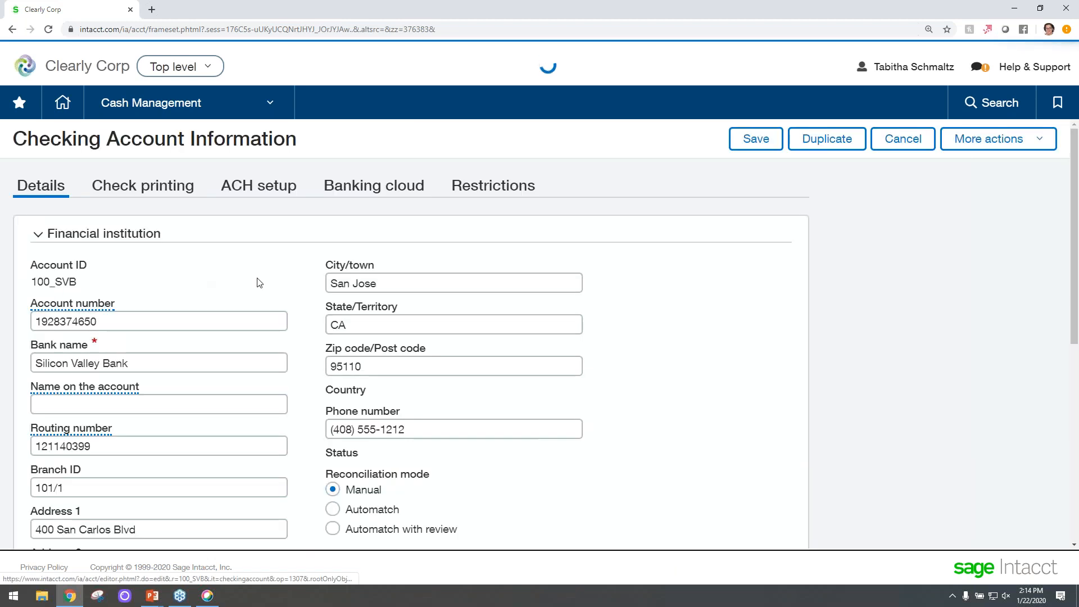
left_click(381, 189)
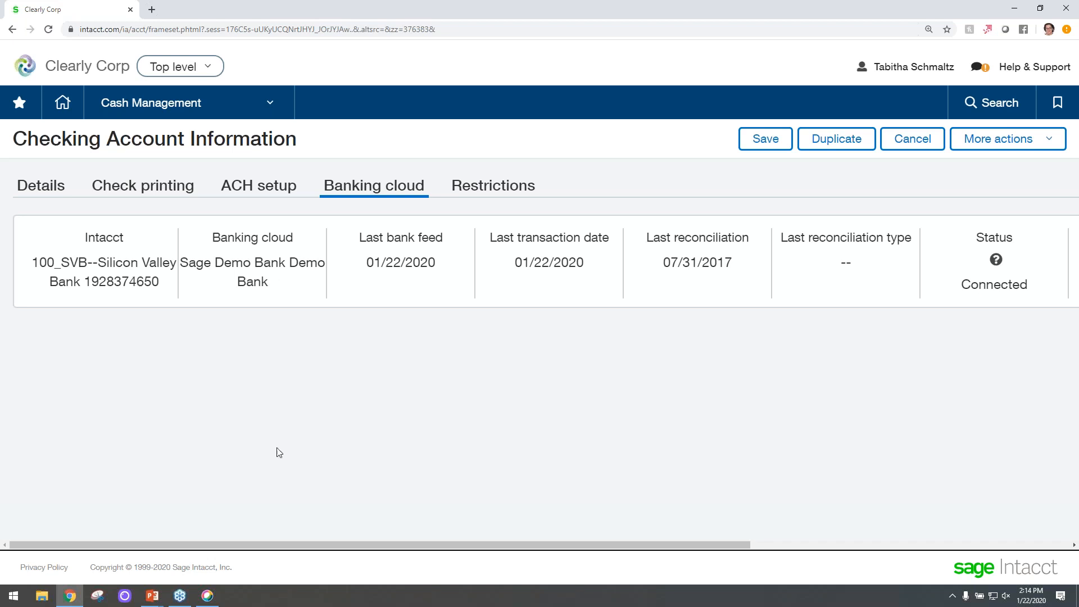
left_click_drag(329, 544, 641, 557)
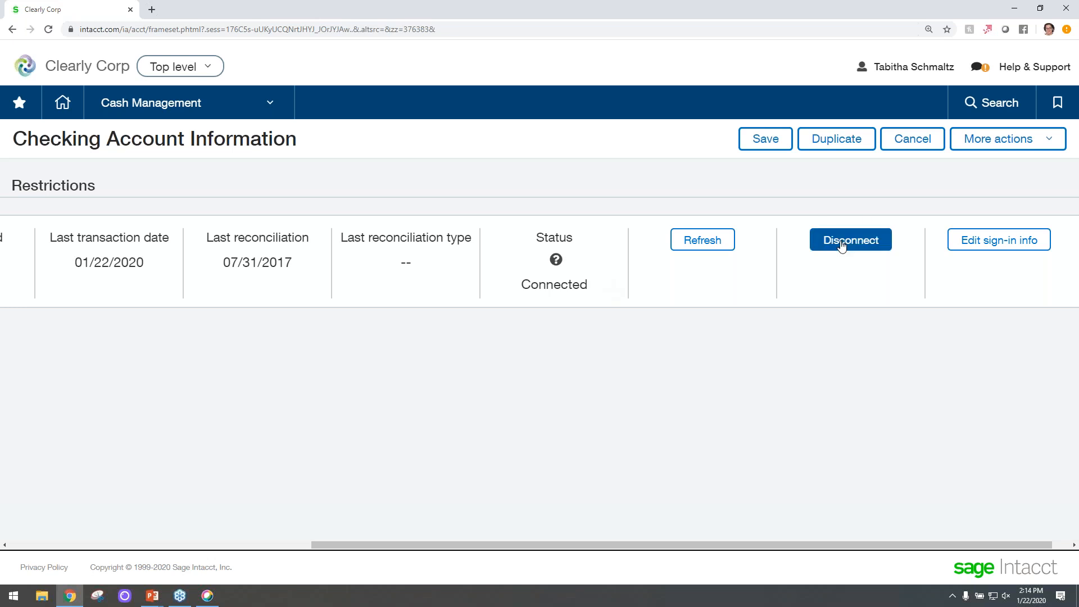
left_click_drag(749, 545, 311, 508)
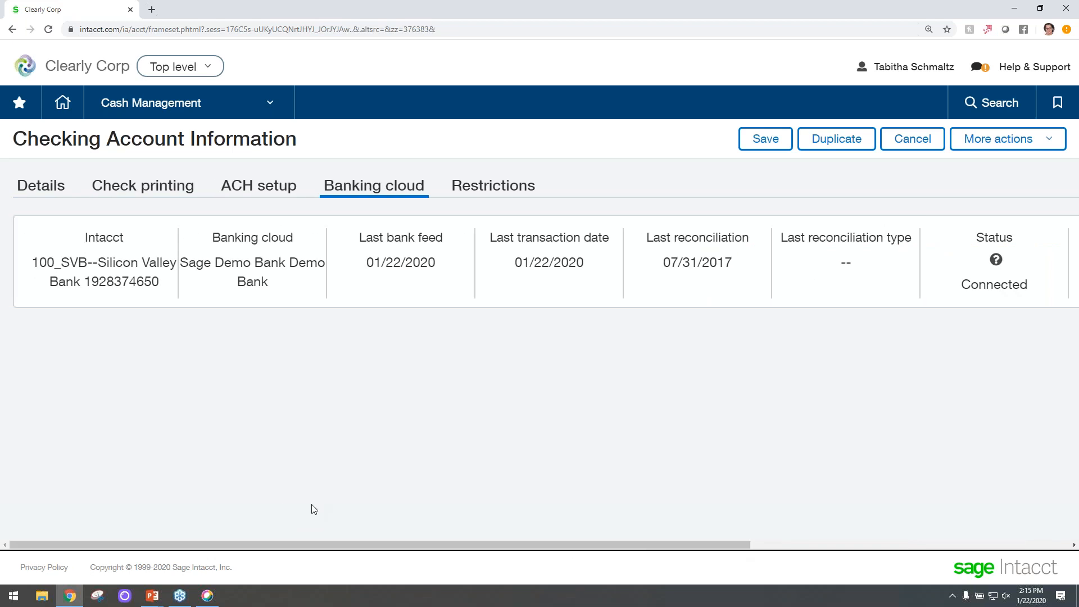
Start a new bank reconciliation for the 100_SVB Silicon Valley Bank account.
left_click(175, 103)
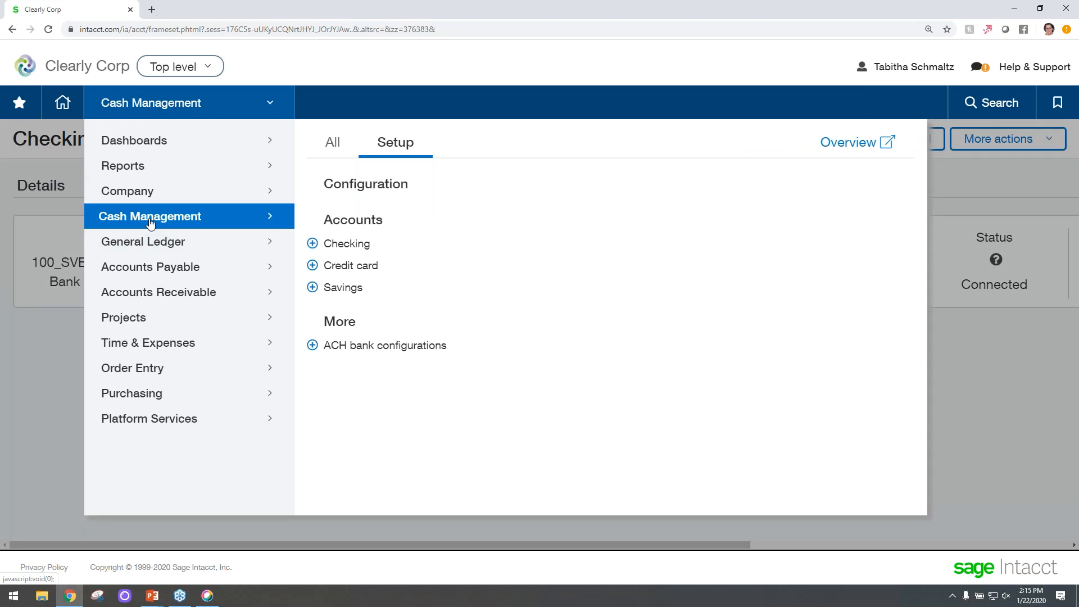
left_click(332, 144)
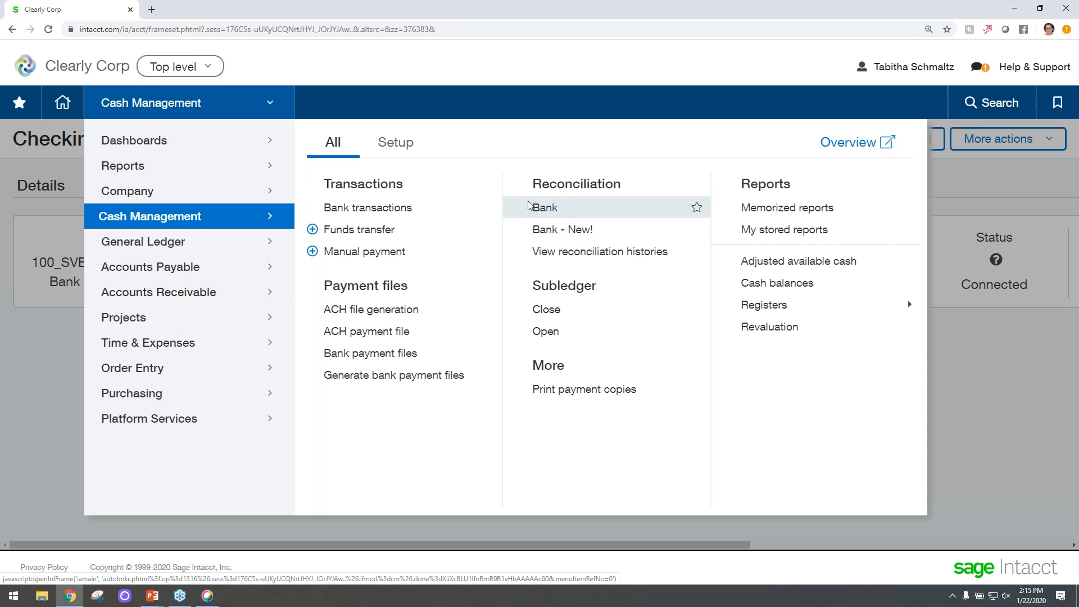
left_click(584, 232)
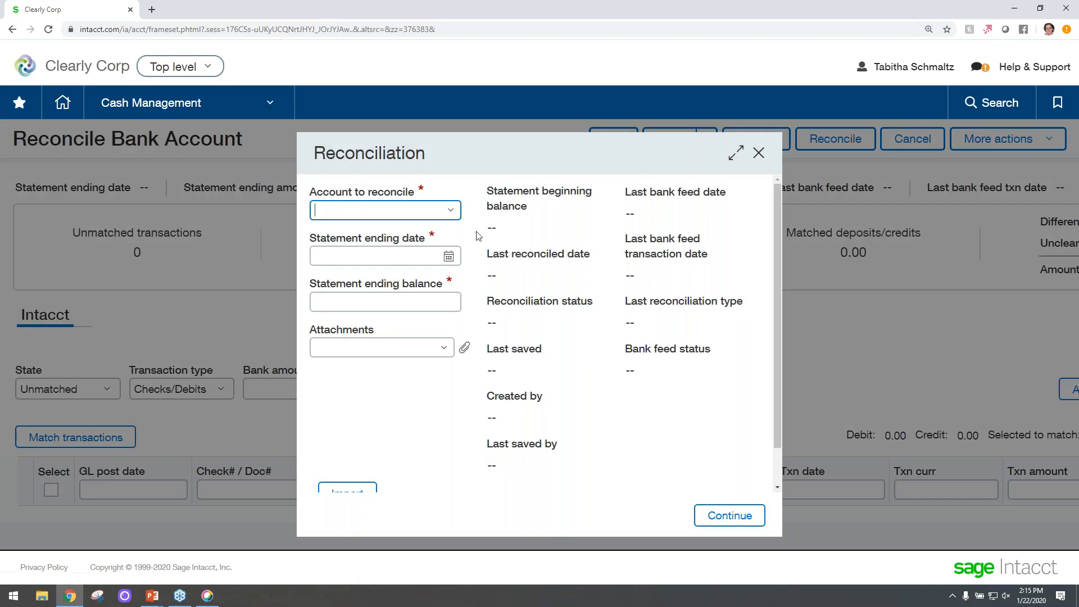
left_click(450, 210)
left_click(429, 236)
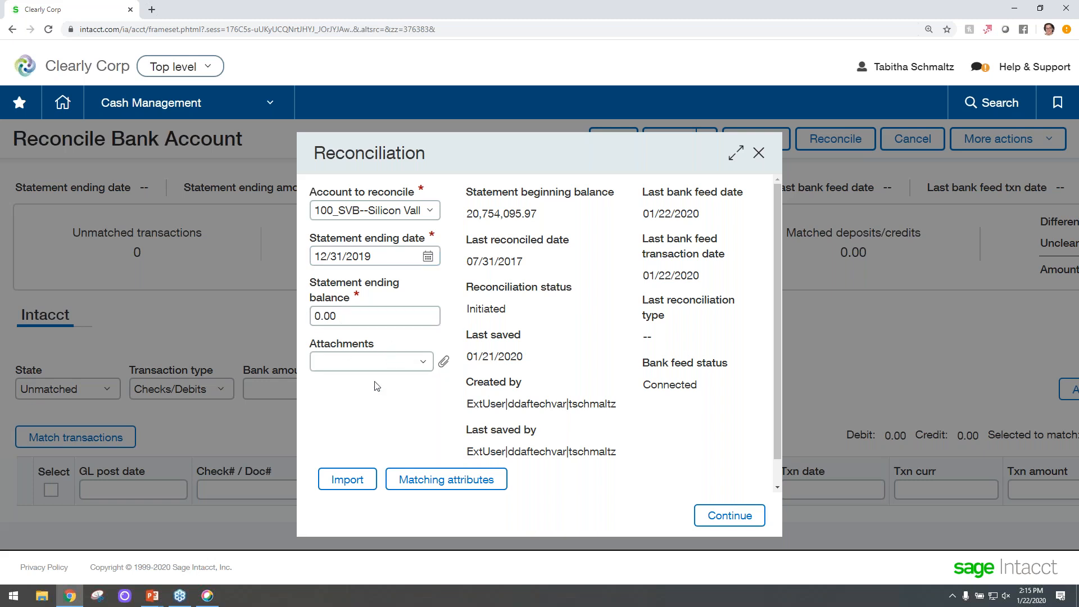
Try replacing Document number with Date in the checks matching attributes.
scroll(376, 386, "down", 1)
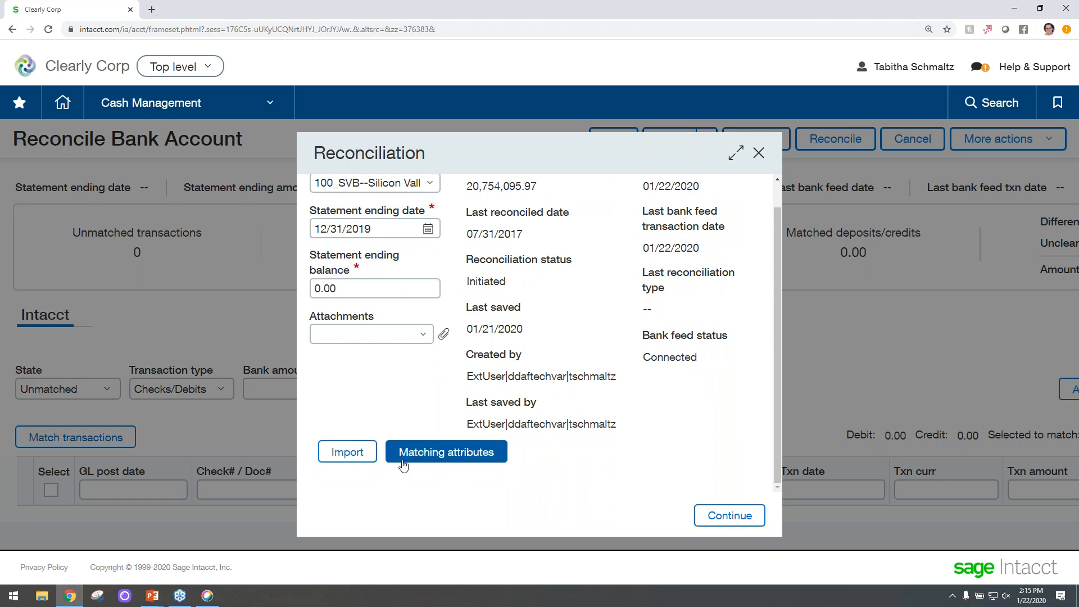
left_click(431, 457)
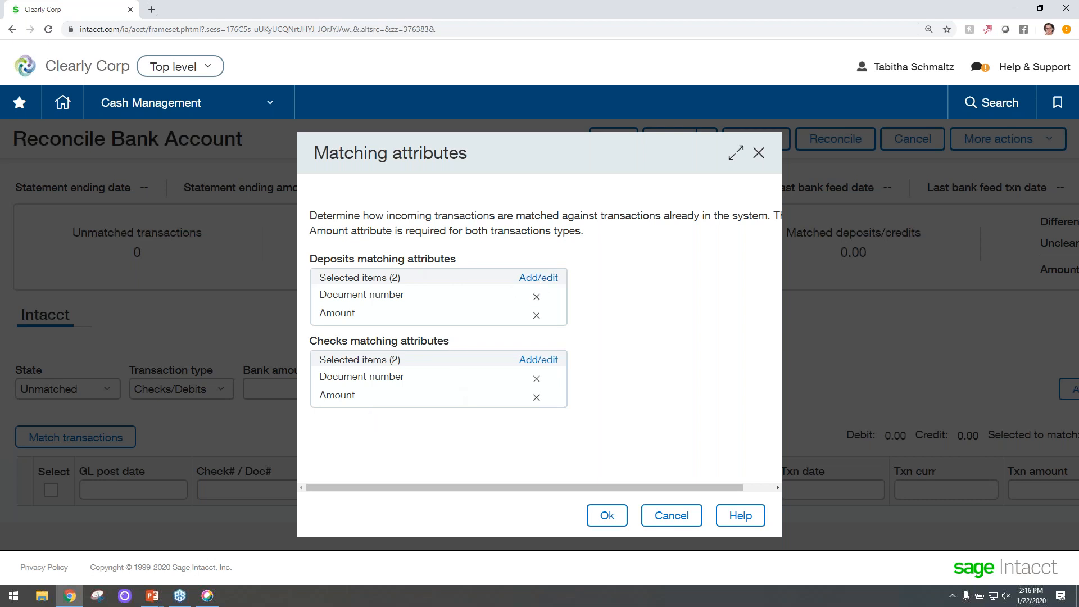
left_click(542, 360)
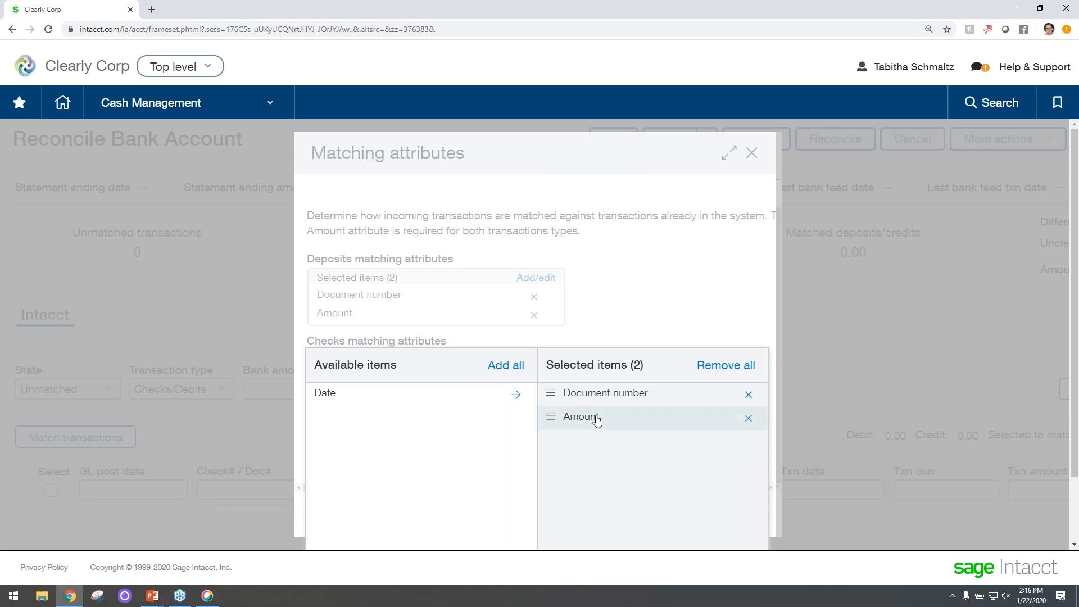
left_click(748, 394)
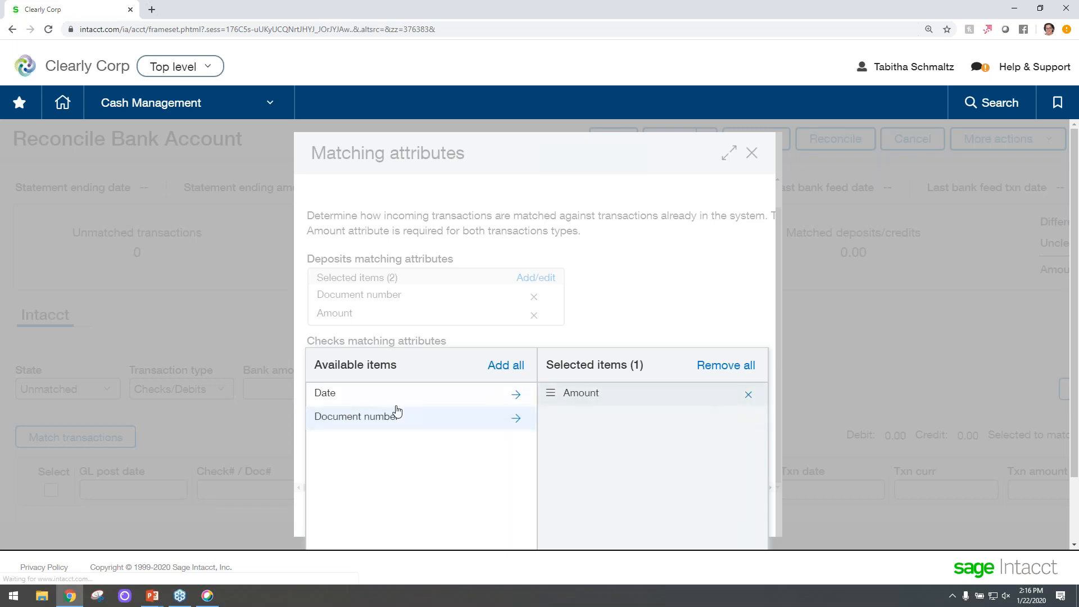
left_click(516, 395)
left_click_drag(550, 416, 547, 394)
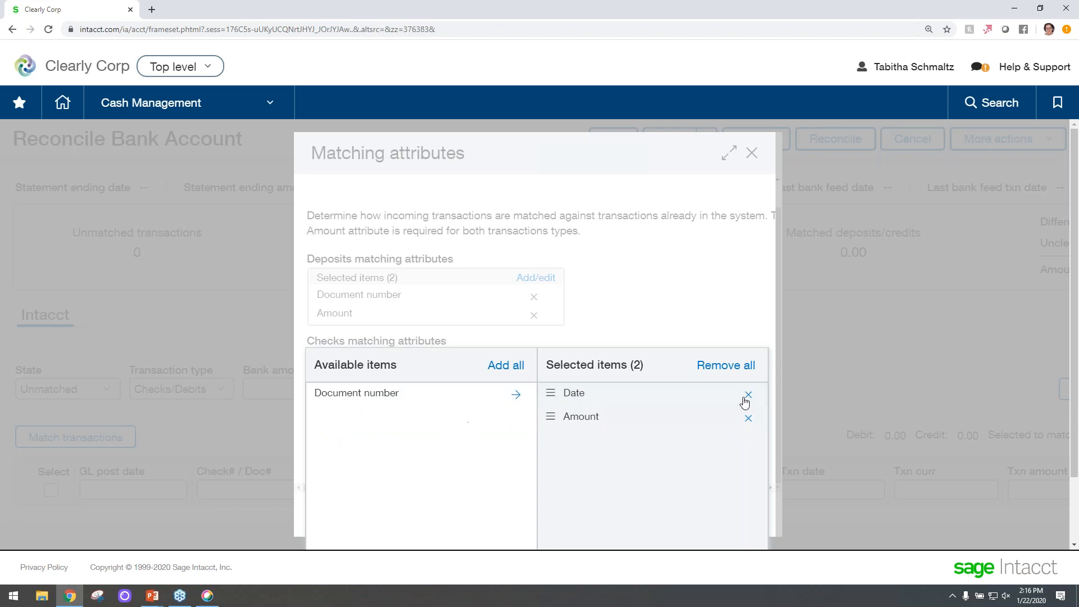
Restore Document number and Amount as the checks matching attributes and apply the change.
left_click(748, 395)
left_click(515, 394)
left_click_drag(564, 421, 551, 392)
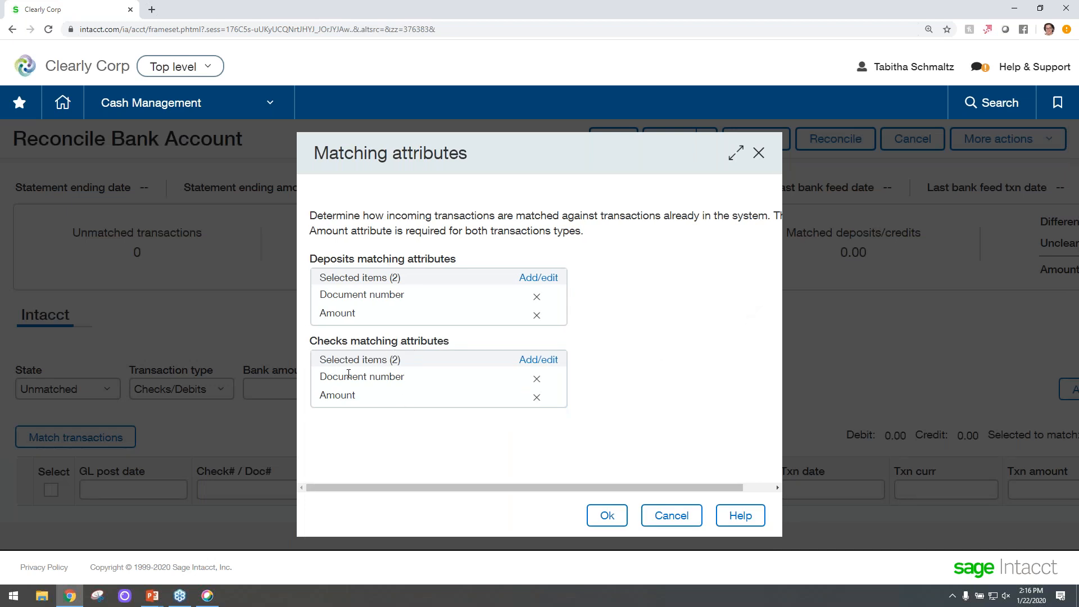
left_click(607, 517)
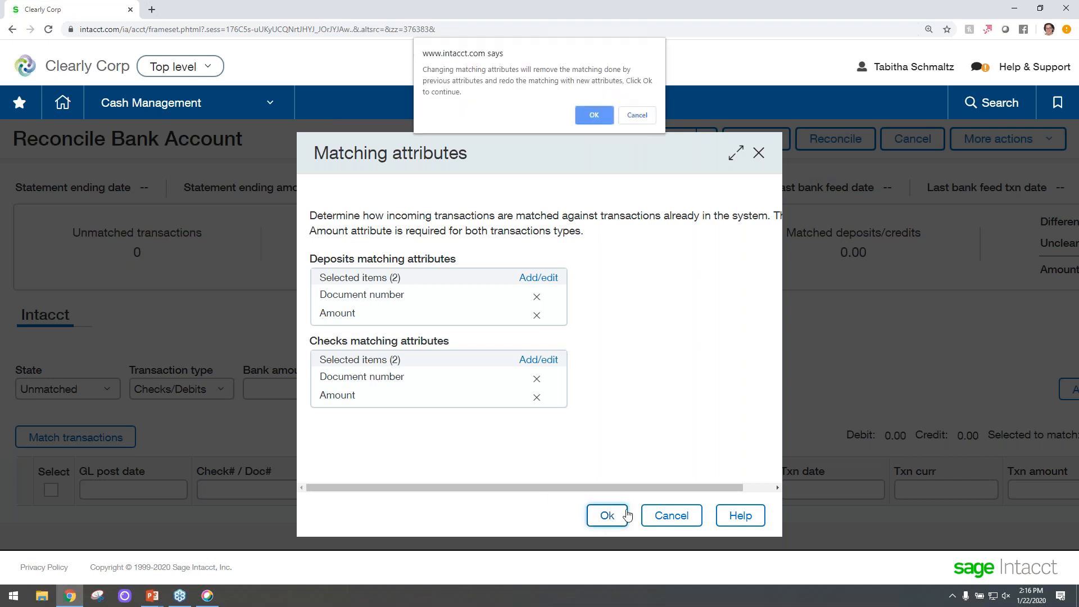
left_click(594, 117)
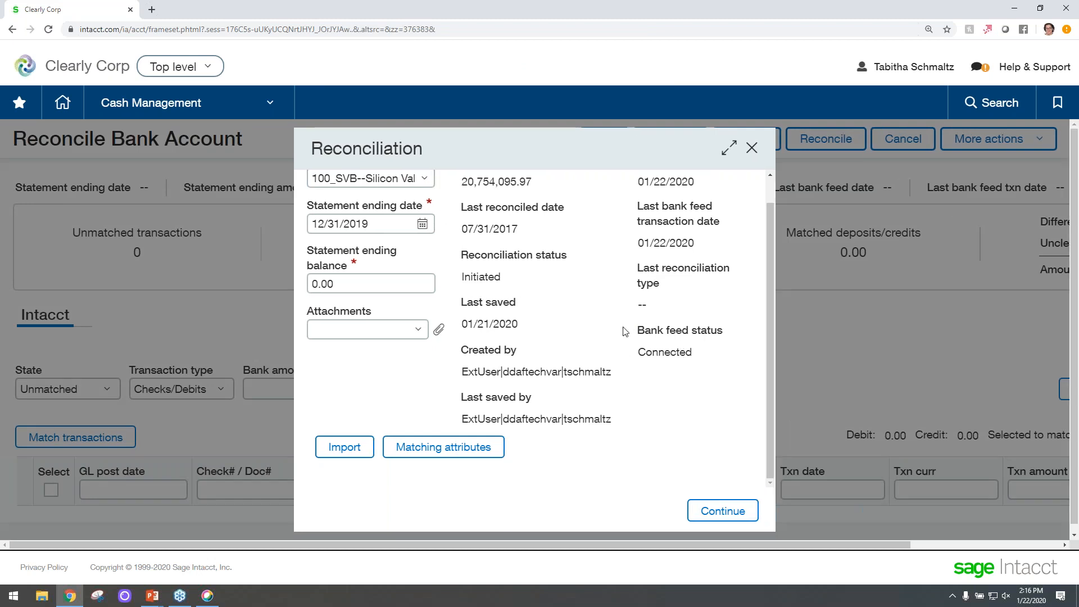
Open the reconciliation workspace and review the unmatched transactions on the Bank side.
left_click(732, 512)
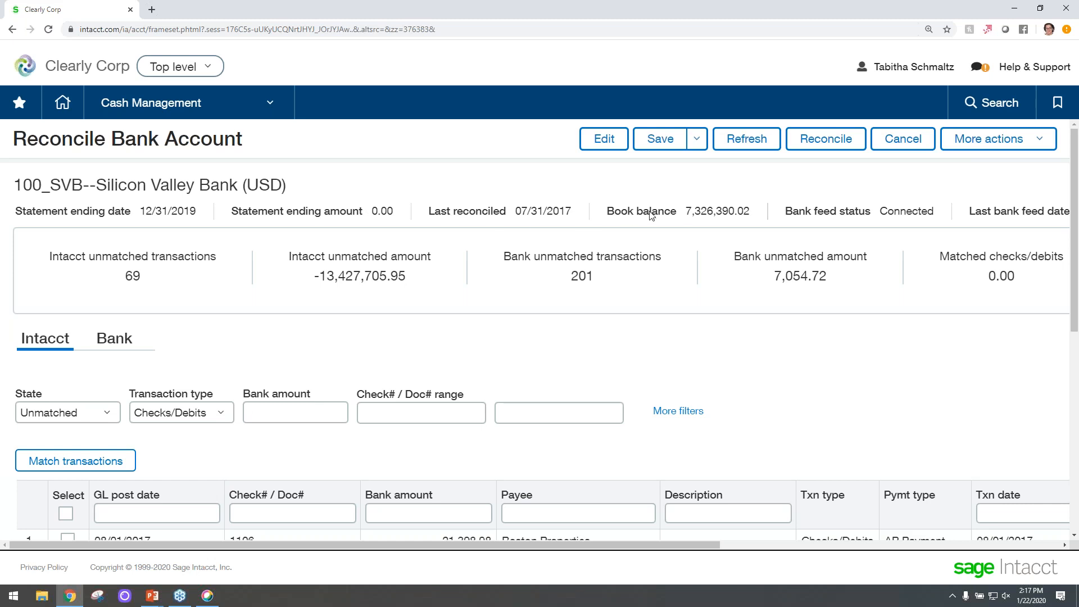
left_click_drag(551, 552, 916, 554)
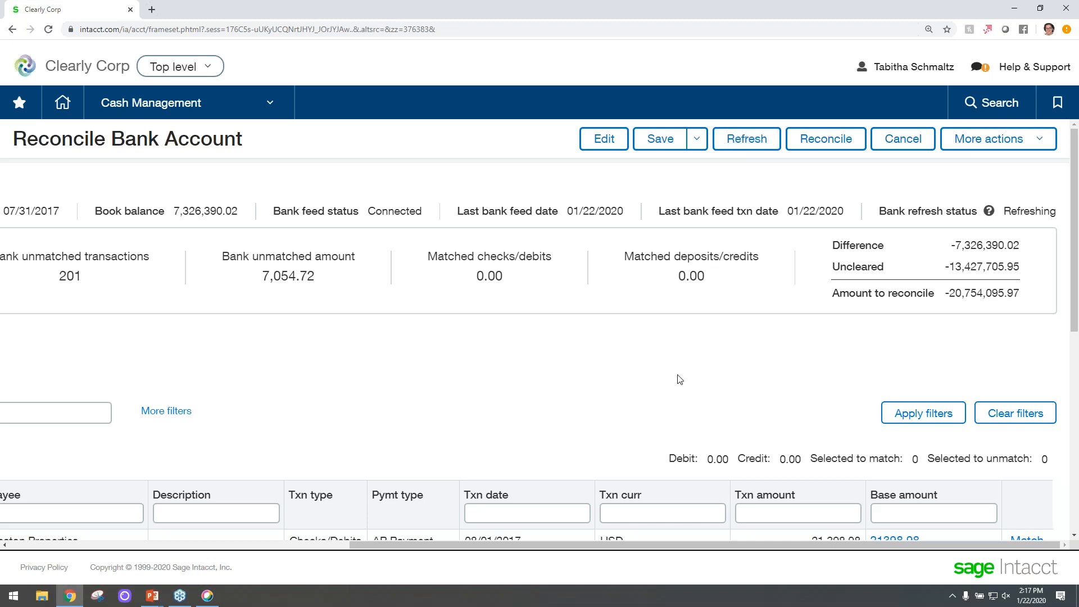
left_click_drag(693, 546, 214, 485)
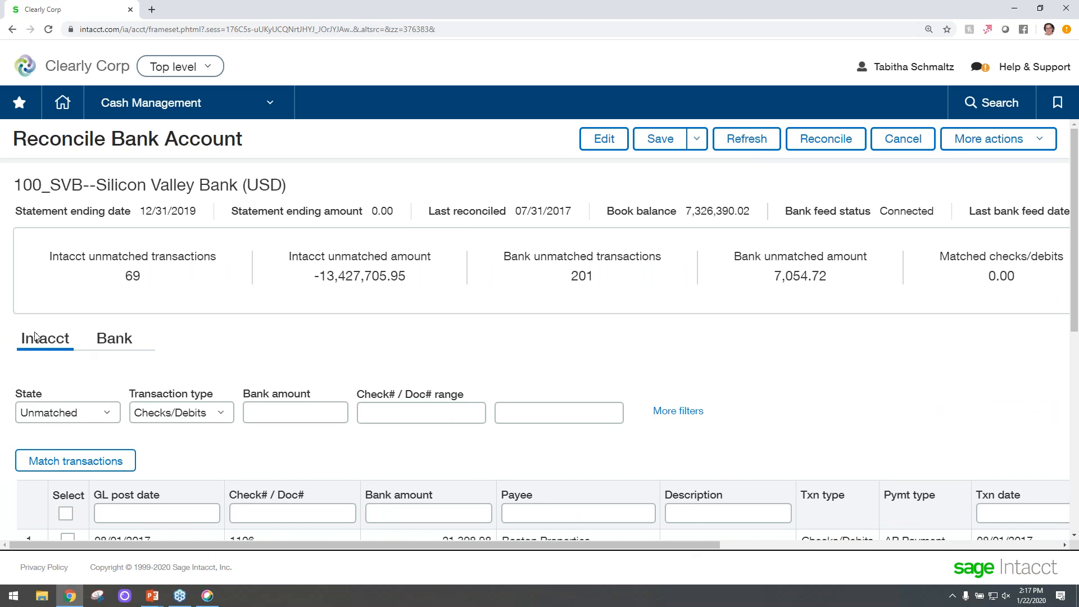
left_click(106, 342)
scroll(163, 353, "down", 1)
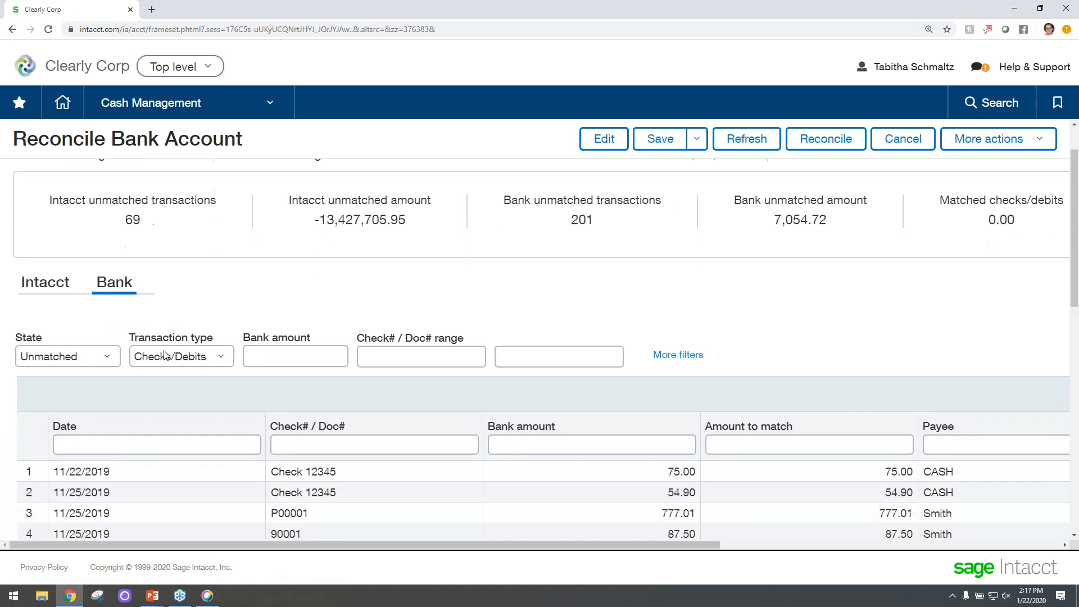
scroll(166, 355, "down", 5)
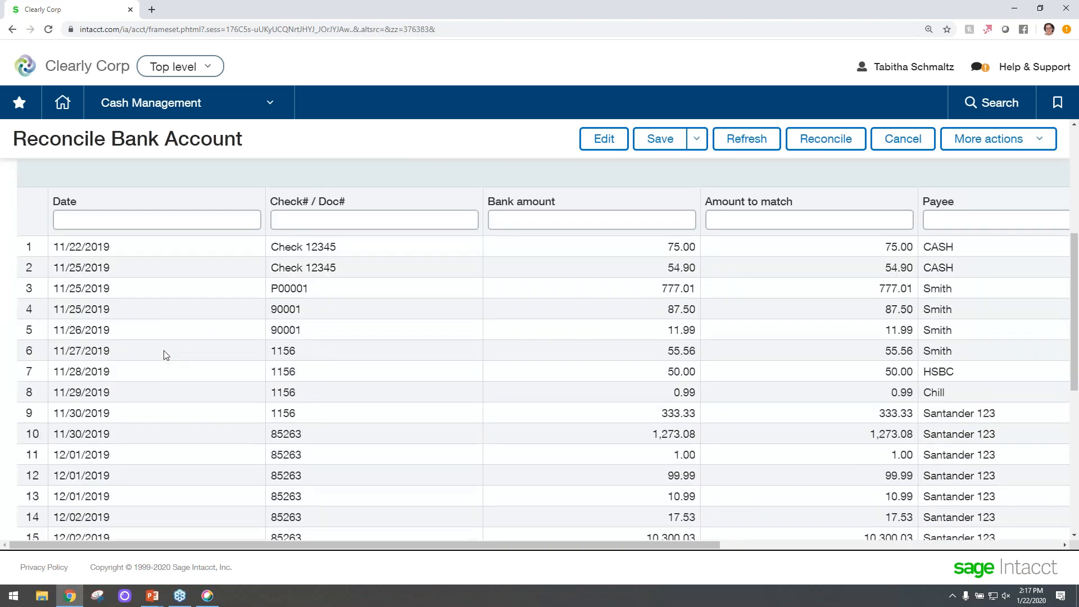
scroll(166, 355, "down", 4)
scroll(166, 354, "up", 7)
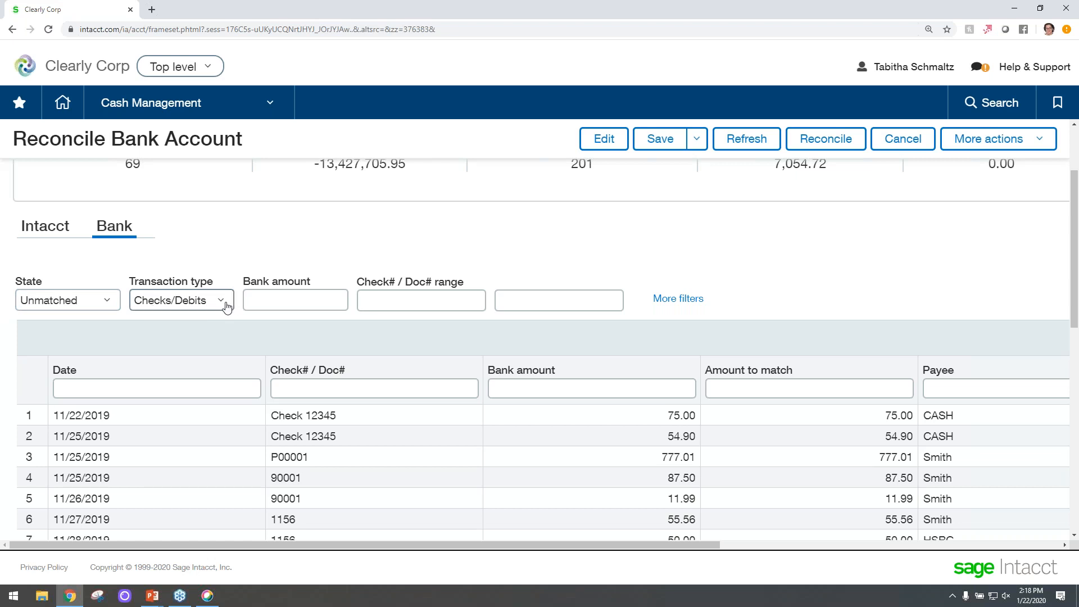
Filter the Bank side of the reconciliation to show Matched transactions.
left_click(73, 301)
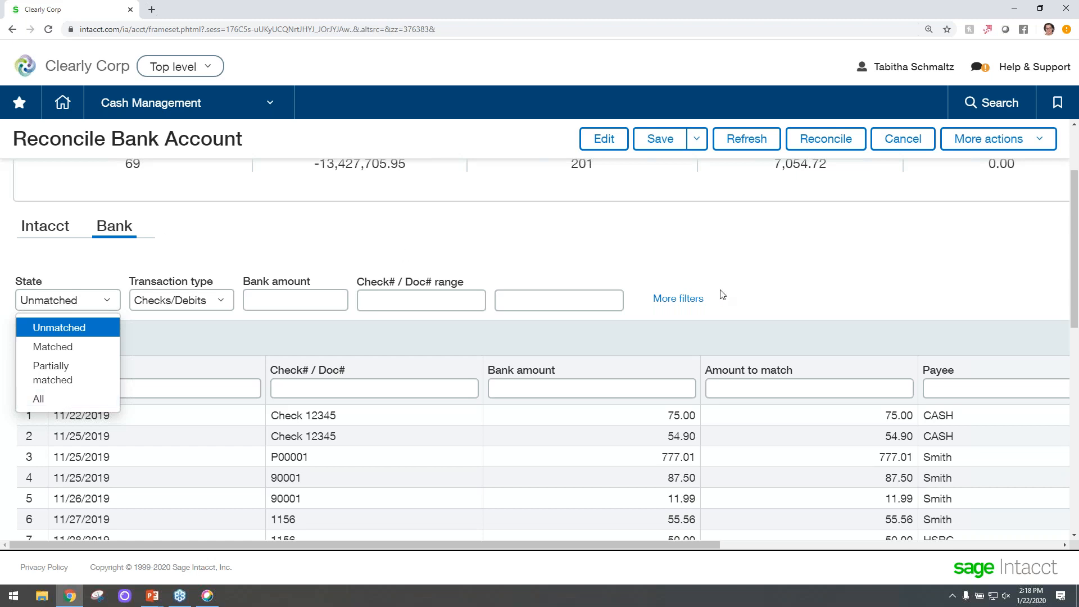
left_click(63, 347)
left_click_drag(275, 545, 614, 557)
left_click(923, 300)
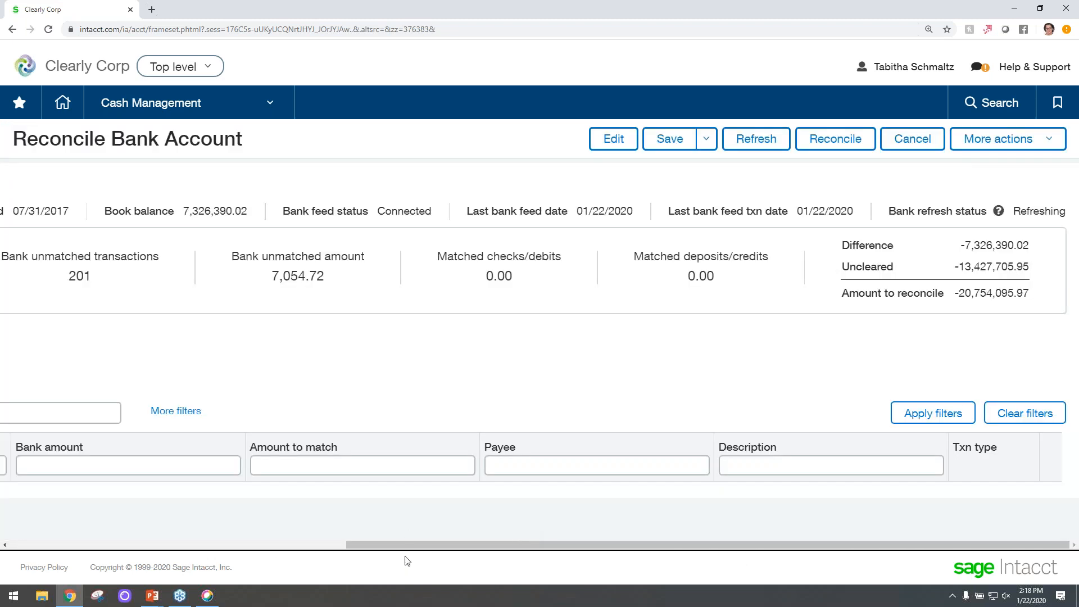
left_click_drag(405, 545, 48, 537)
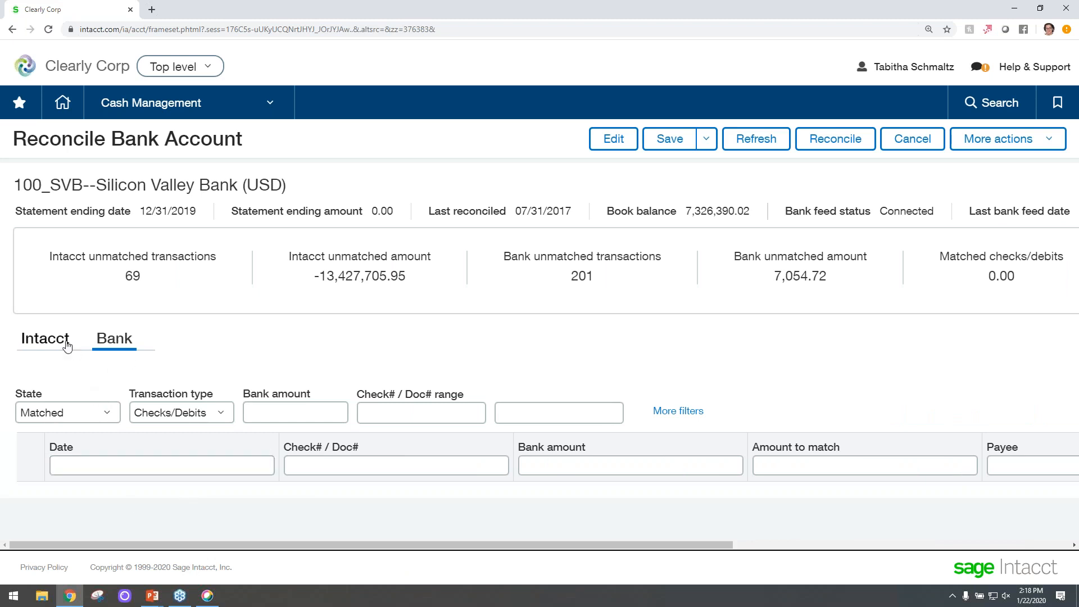
Switch the Bank side filter back to Unmatched transactions and apply it.
left_click(76, 417)
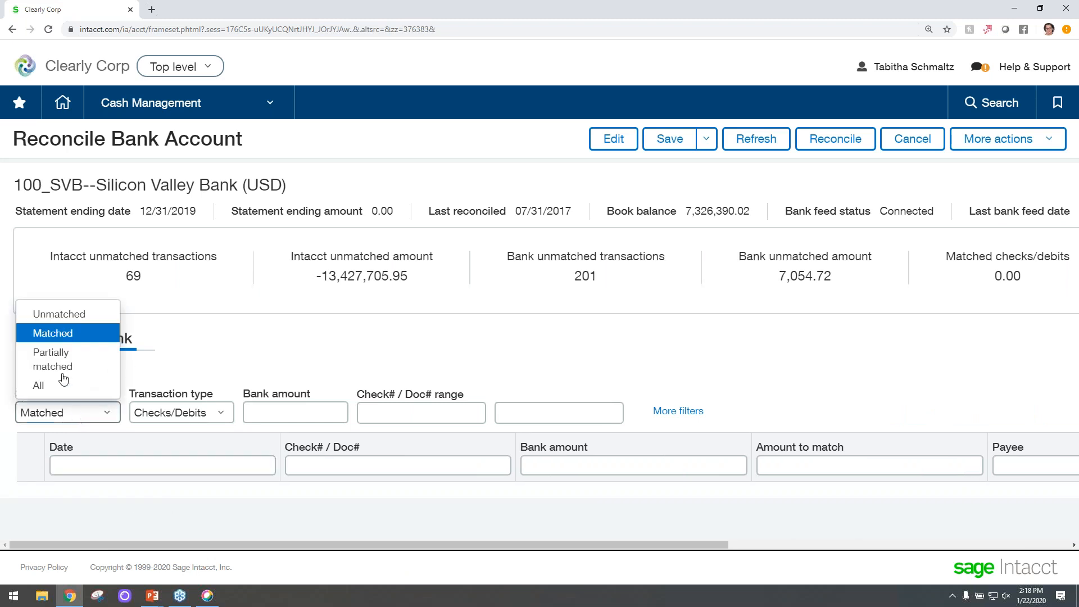
left_click(66, 314)
left_click_drag(308, 538, 857, 537)
left_click(958, 415)
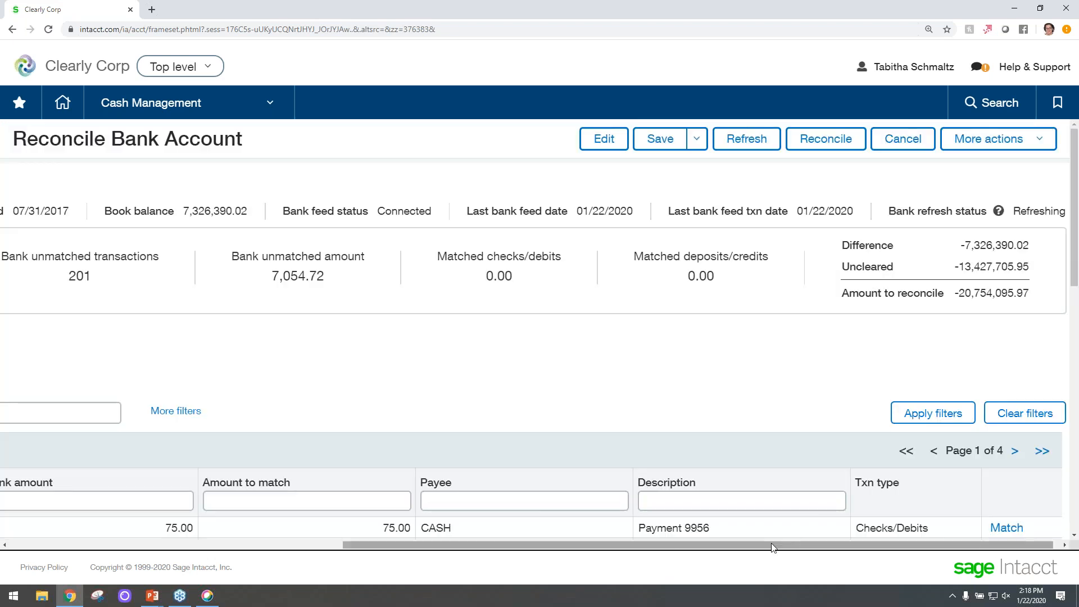
Try filtering Intacct transactions by bank amount 10300 while matching the 10,300.03 Santander 123 bank transaction.
scroll(408, 526, "left", 10)
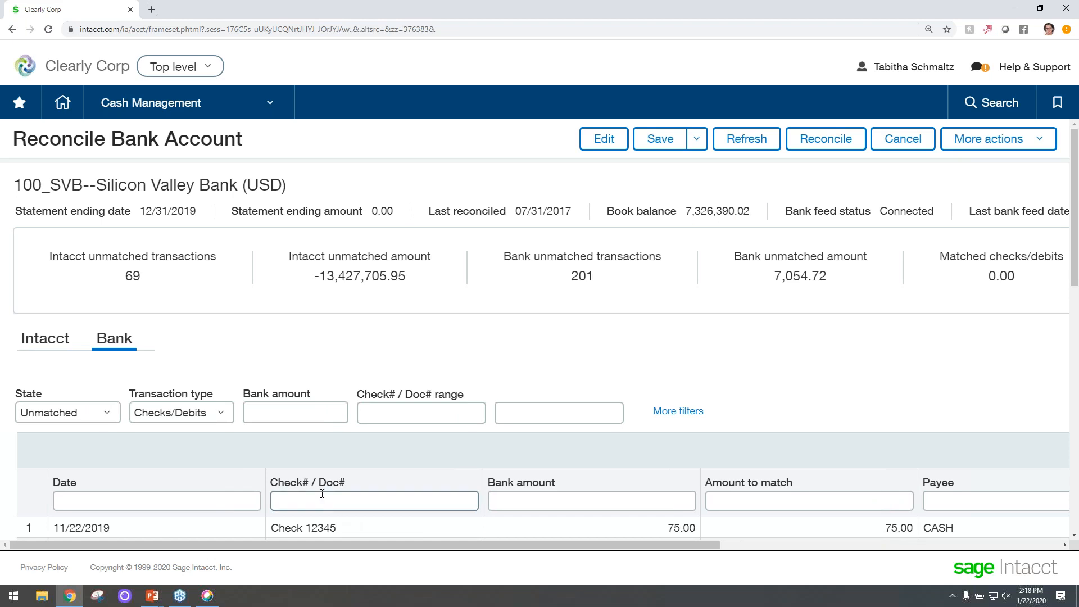
scroll(322, 490, "down", 3)
scroll(346, 472, "down", 2)
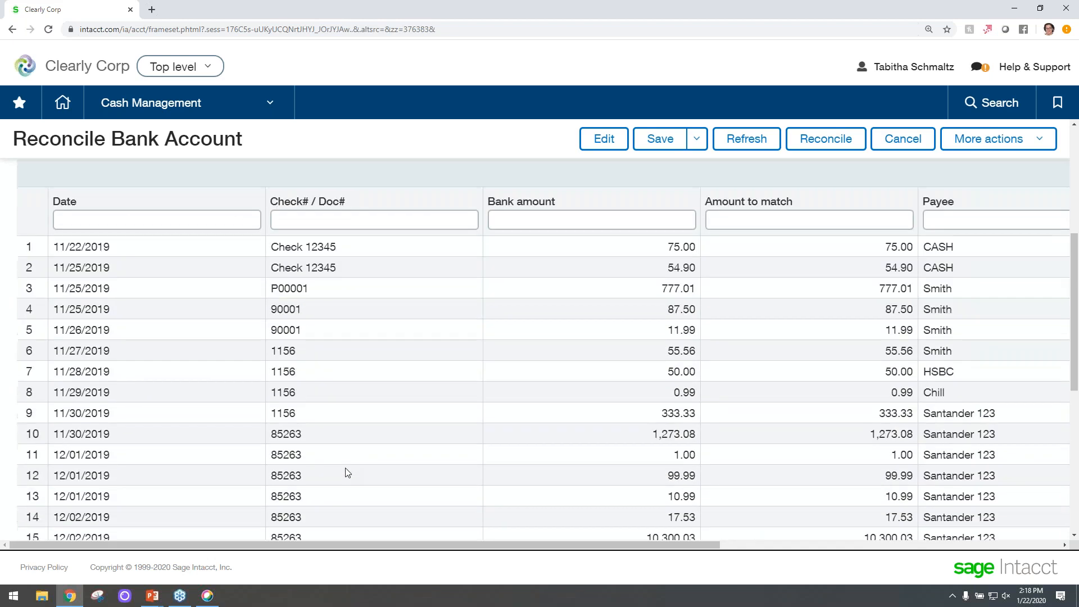
scroll(348, 473, "down", 2)
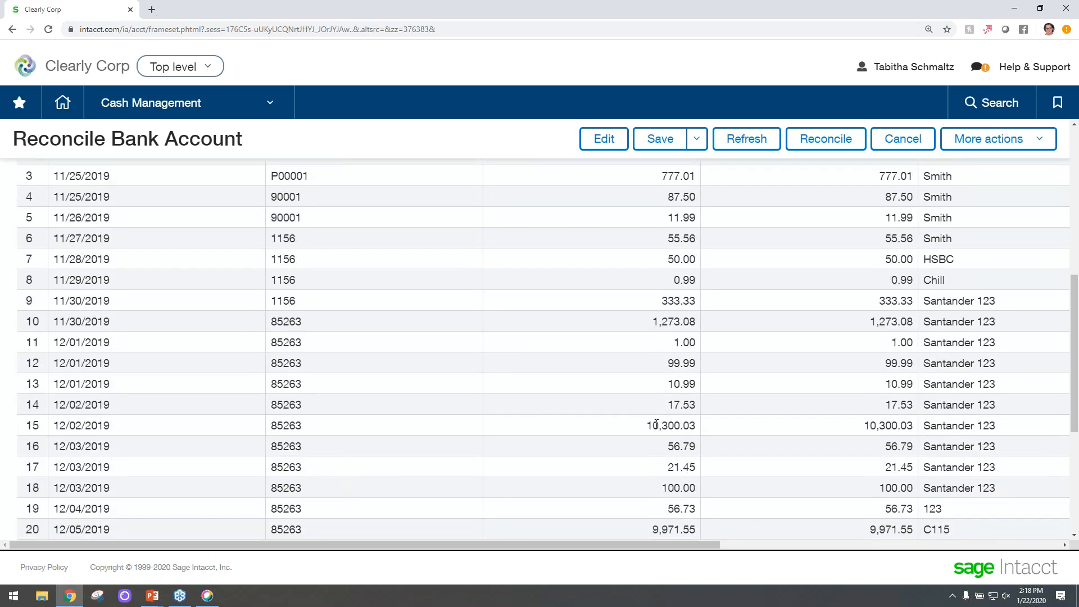
left_click_drag(562, 546, 582, 544)
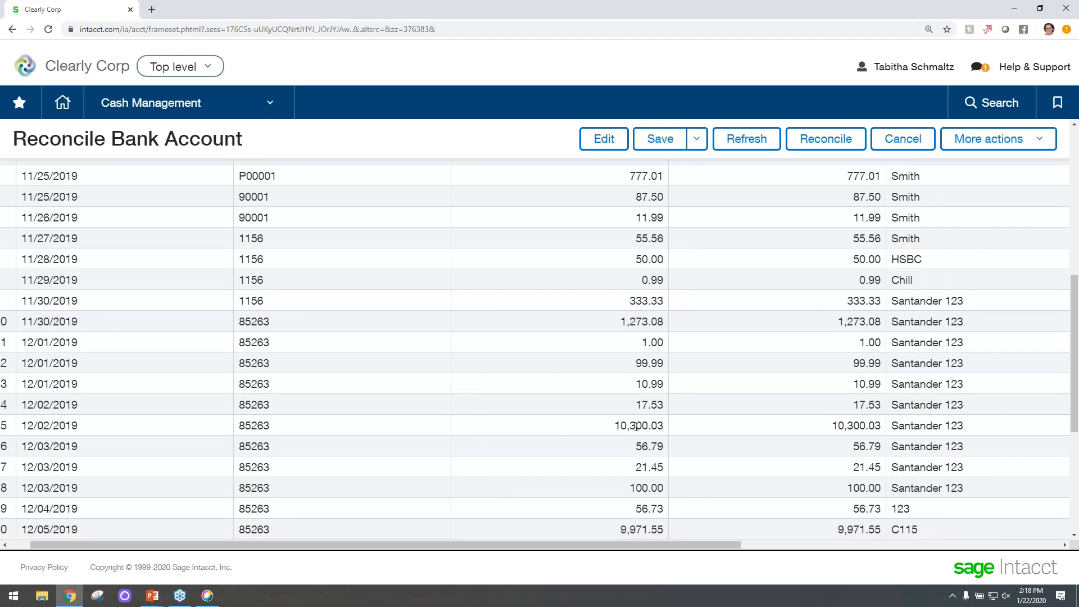
left_click_drag(697, 545, 998, 509)
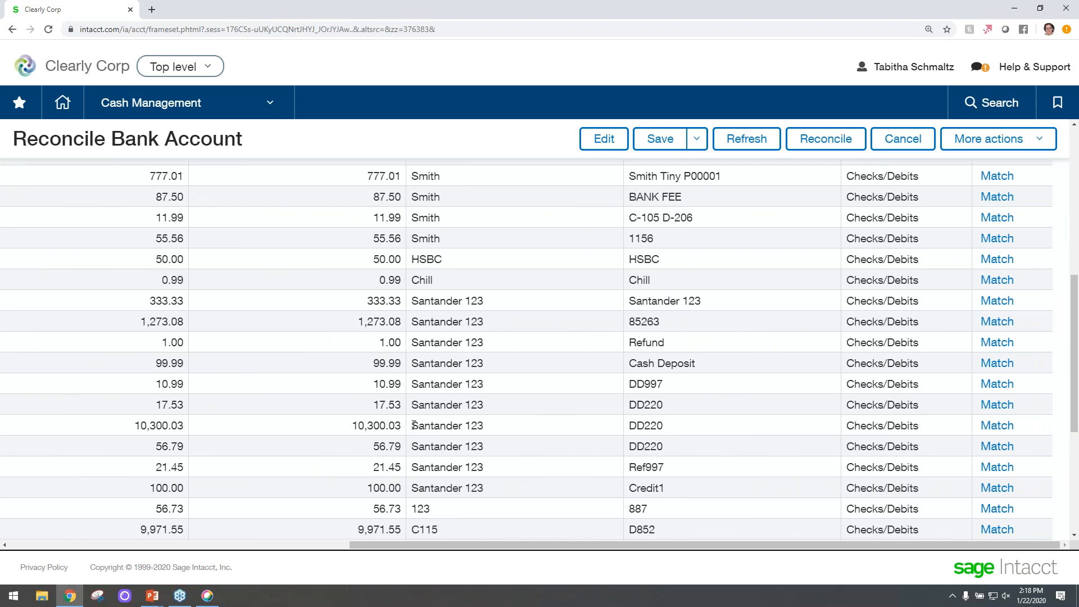
left_click(998, 426)
scroll(399, 370, "down", 3)
scroll(453, 448, "down", 3)
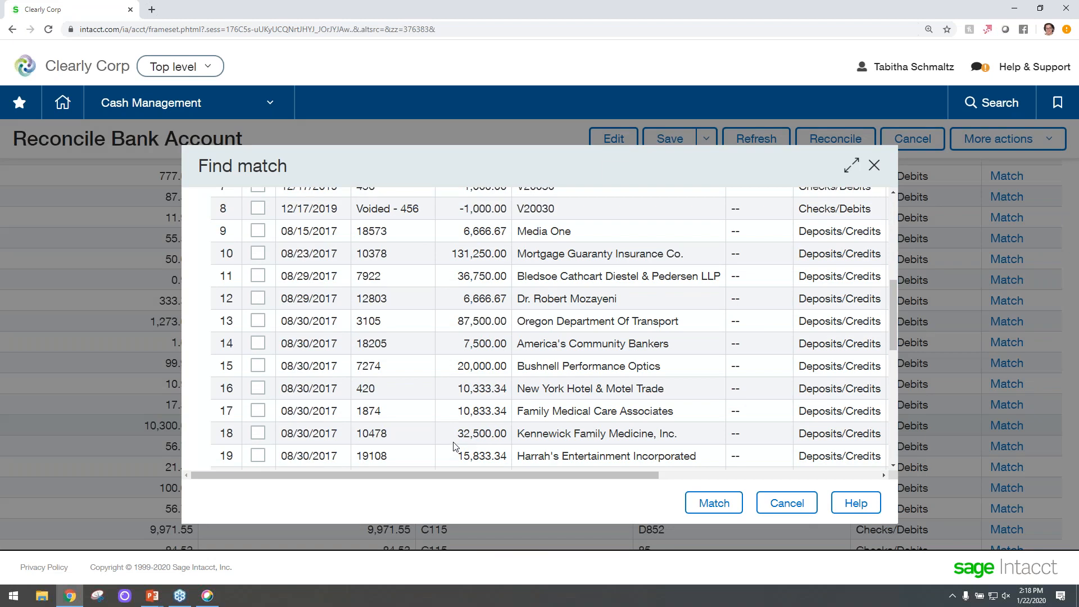
scroll(583, 427, "up", 6)
scroll(471, 336, "down", 3)
scroll(471, 336, "up", 3)
left_click(469, 356)
type("10300")
key("Return")
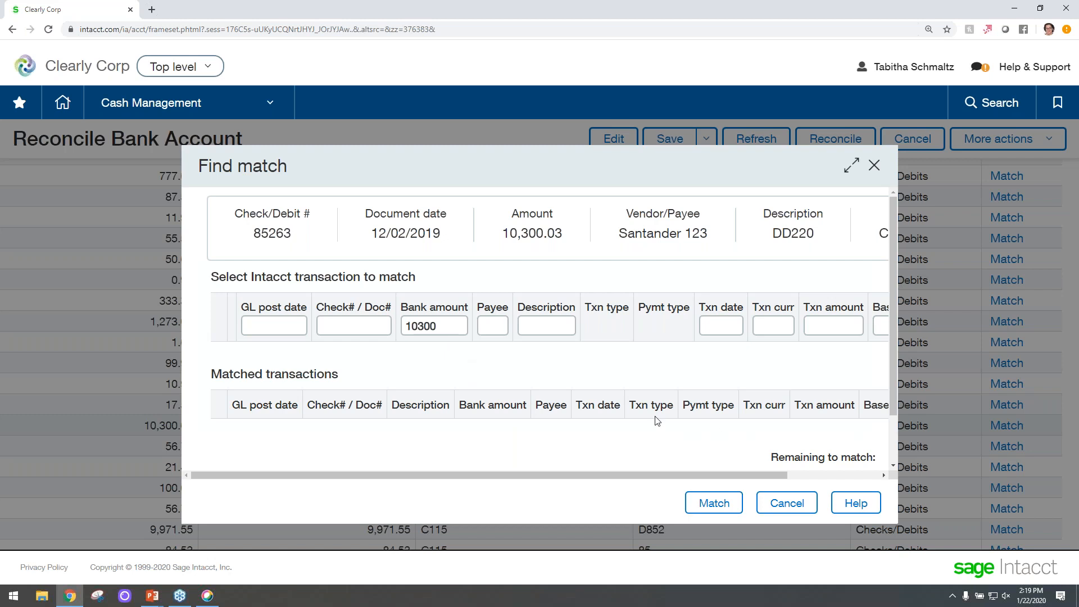
left_click(786, 503)
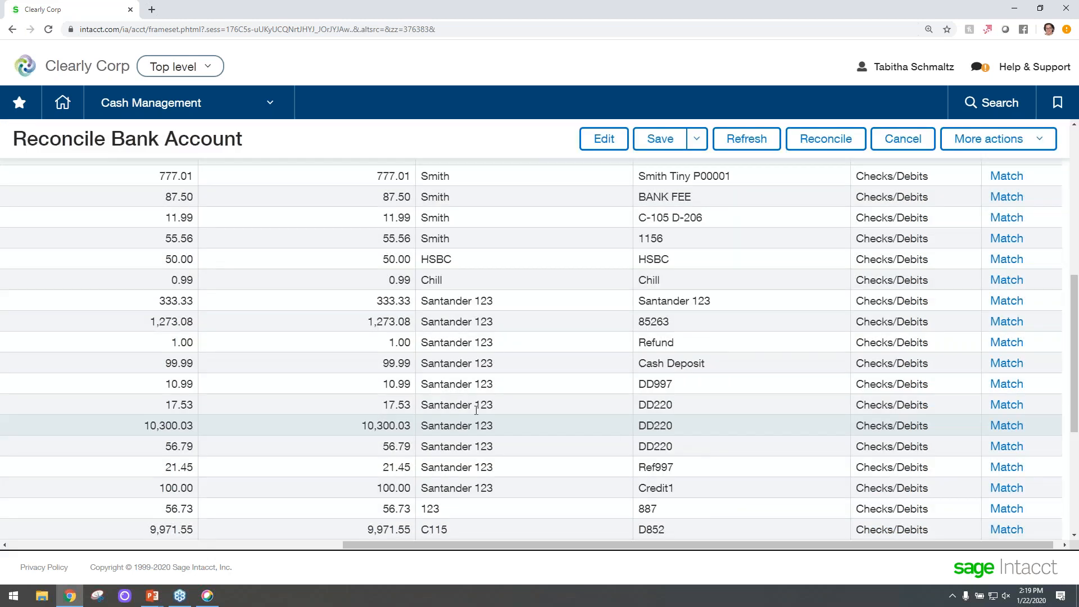
Match the 10,300.03 Santander 123 bank transaction with the 8,559.59 Verizon Business check 1111.
left_click(1009, 445)
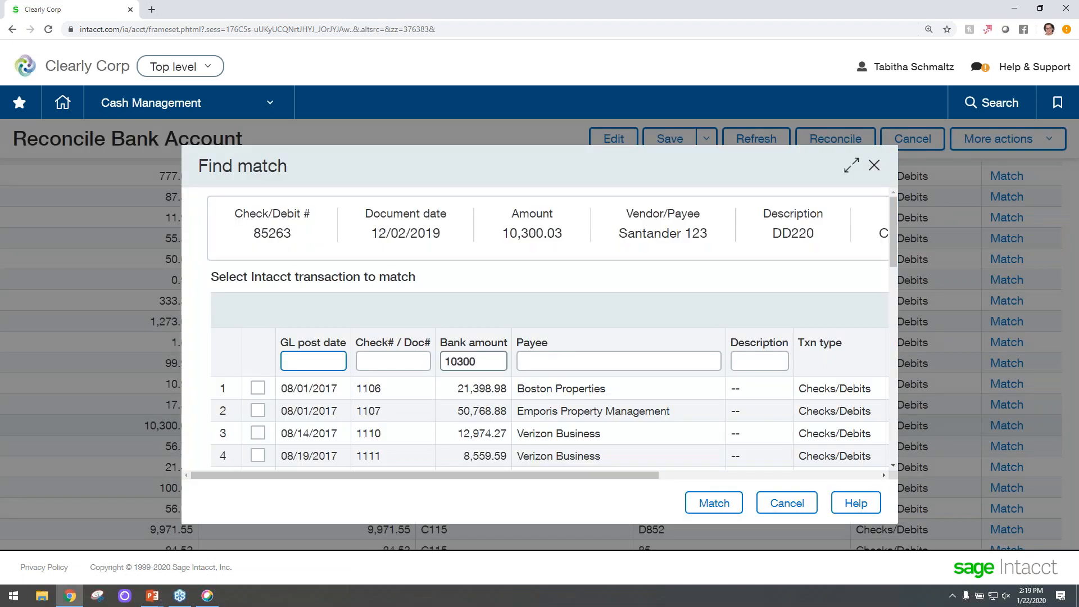
scroll(488, 409, "down", 2)
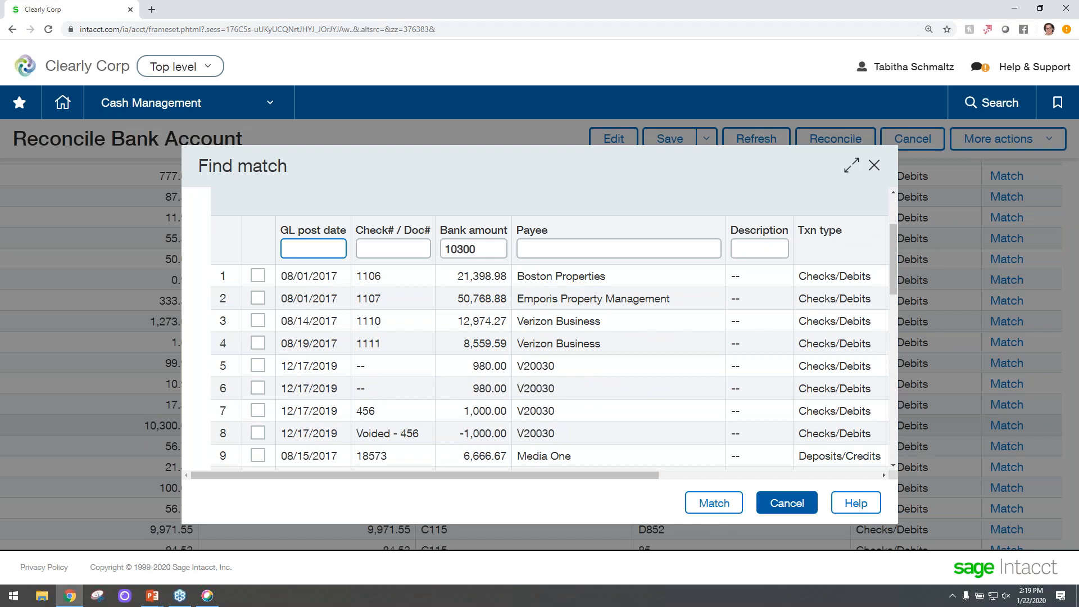
left_click_drag(621, 479, 841, 347)
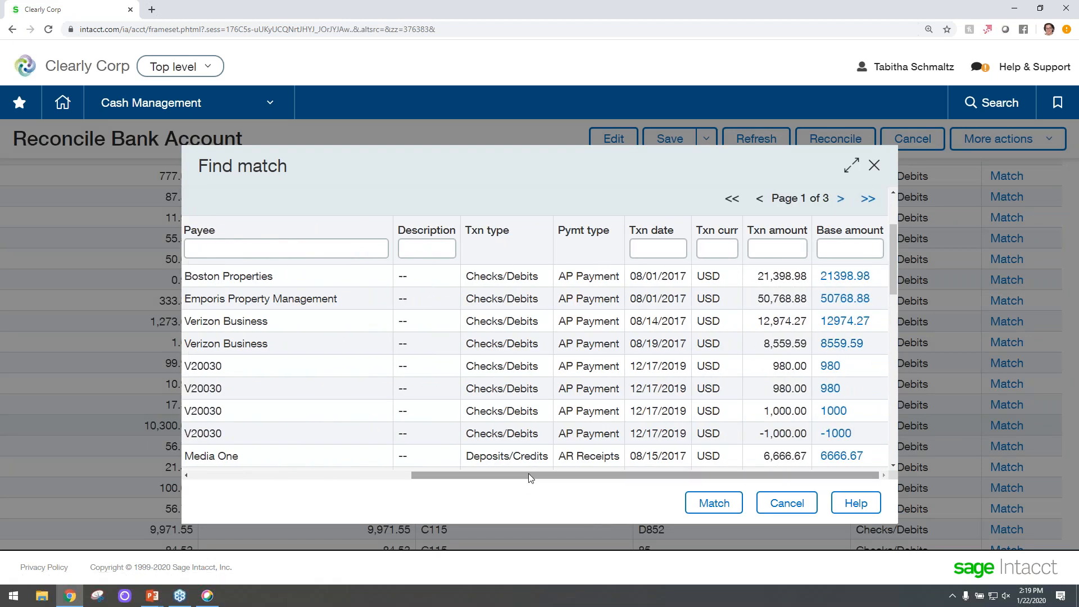
left_click_drag(528, 473, 252, 374)
left_click(257, 343)
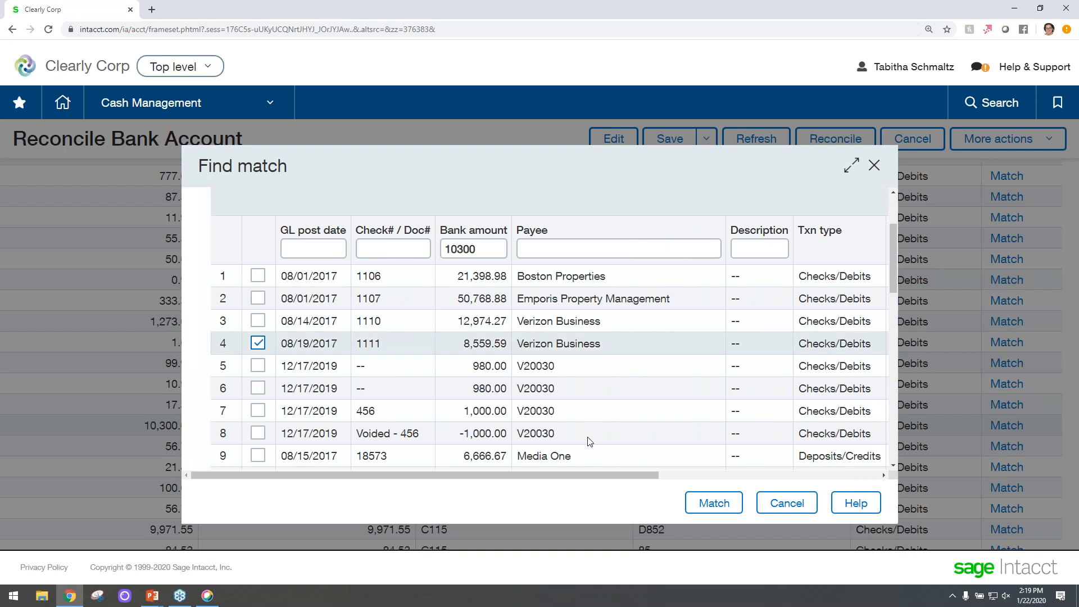
left_click(691, 506)
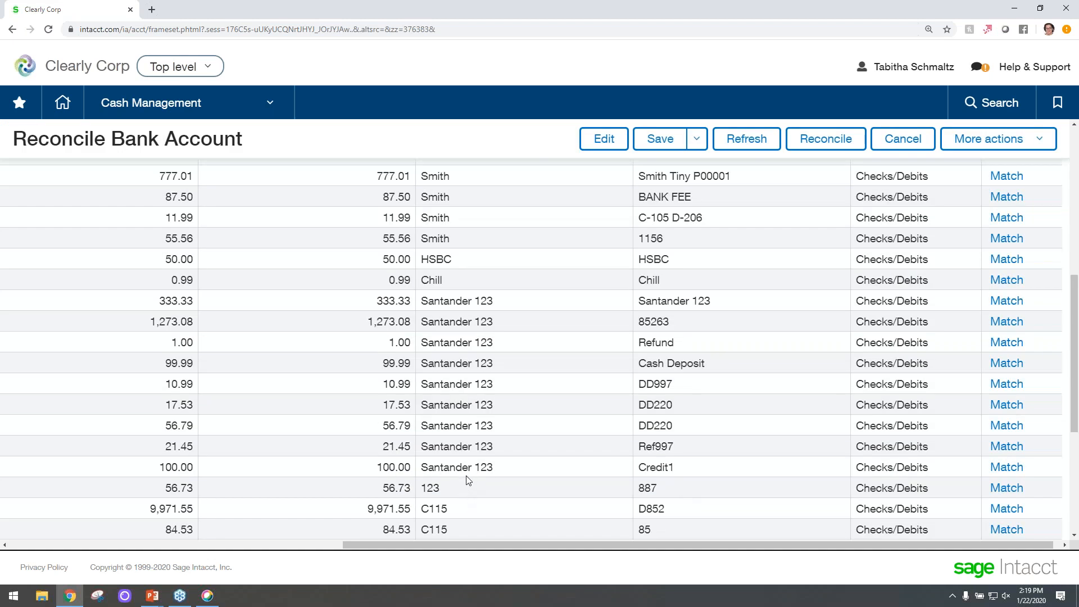
Filter the Bank side to show Partially matched transactions.
scroll(503, 495, "up", 6)
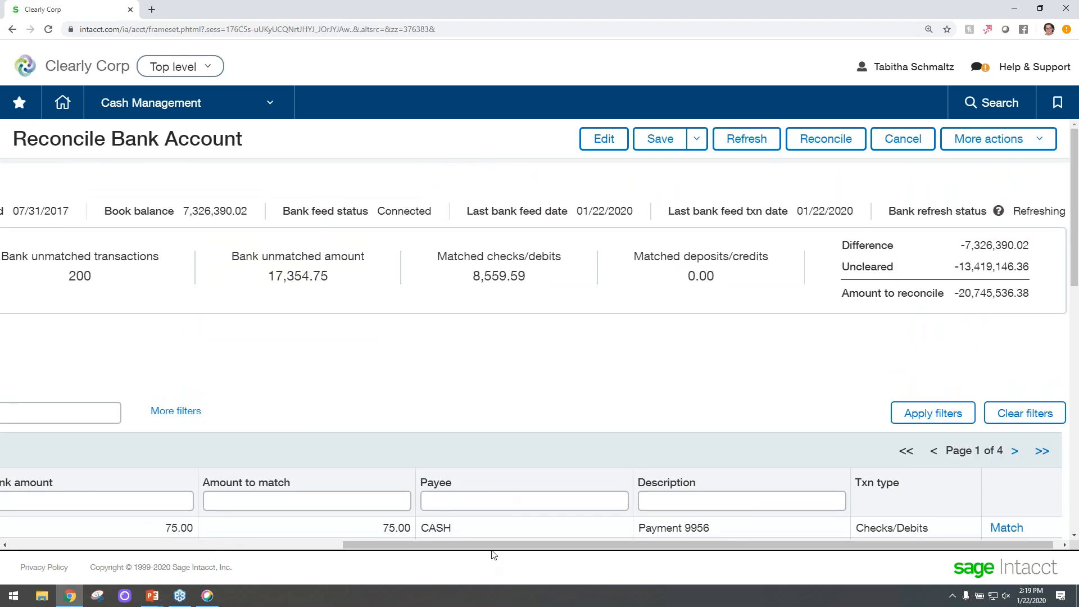
left_click_drag(489, 545, 156, 534)
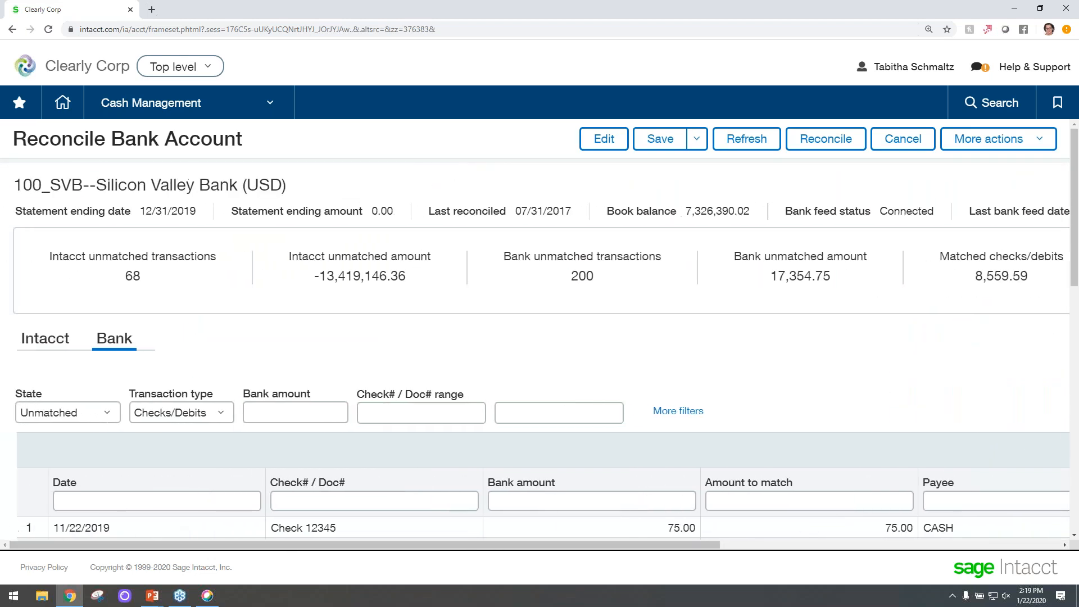
left_click(106, 414)
left_click(93, 367)
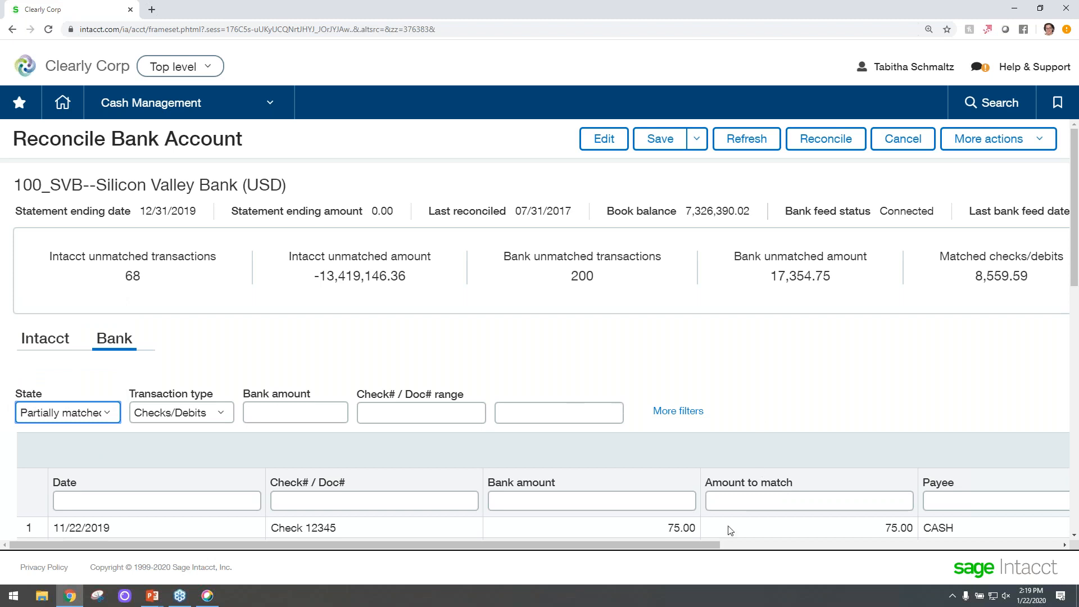
left_click_drag(708, 549, 1040, 548)
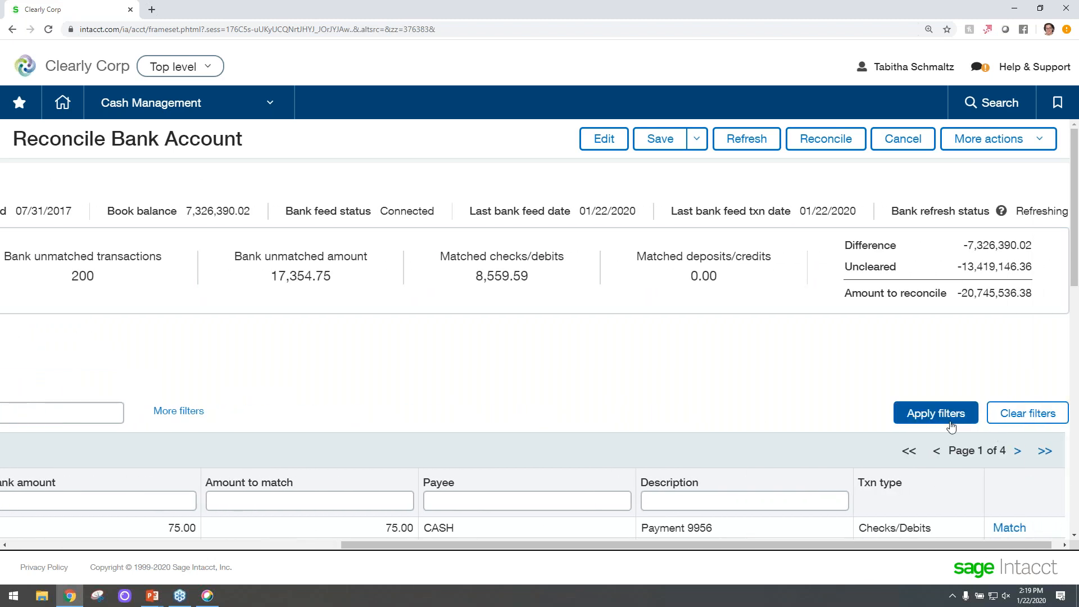
left_click(934, 415)
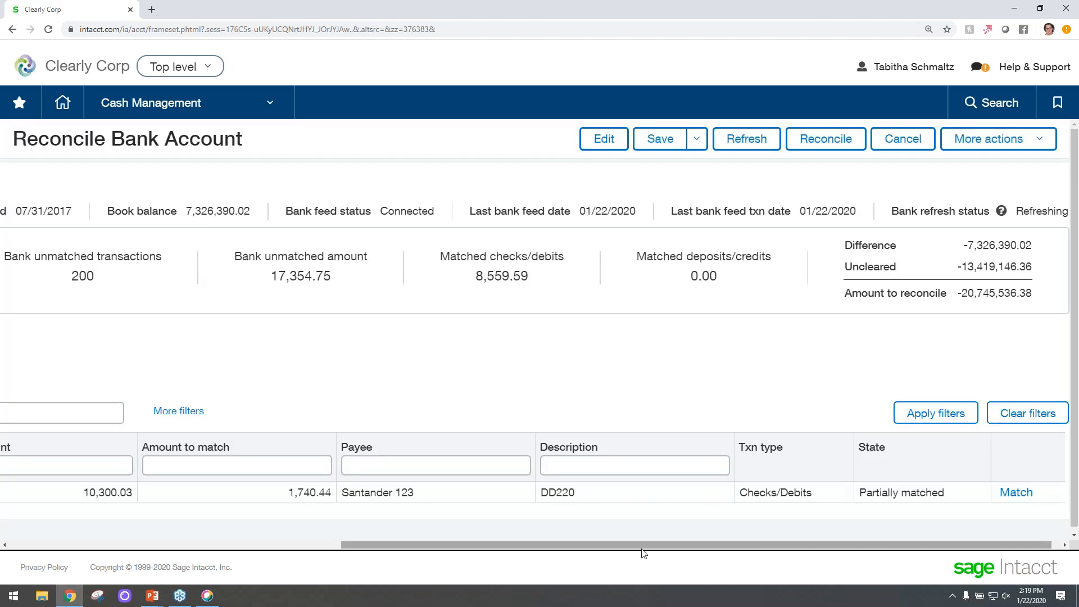
left_click_drag(640, 549, 436, 544)
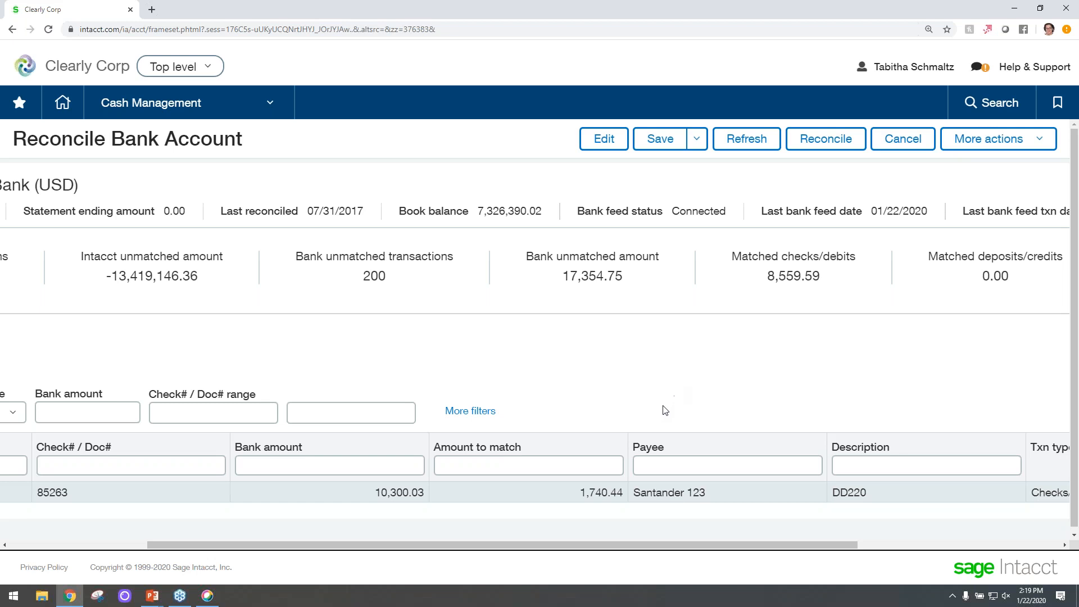
left_click_drag(381, 544, 243, 535)
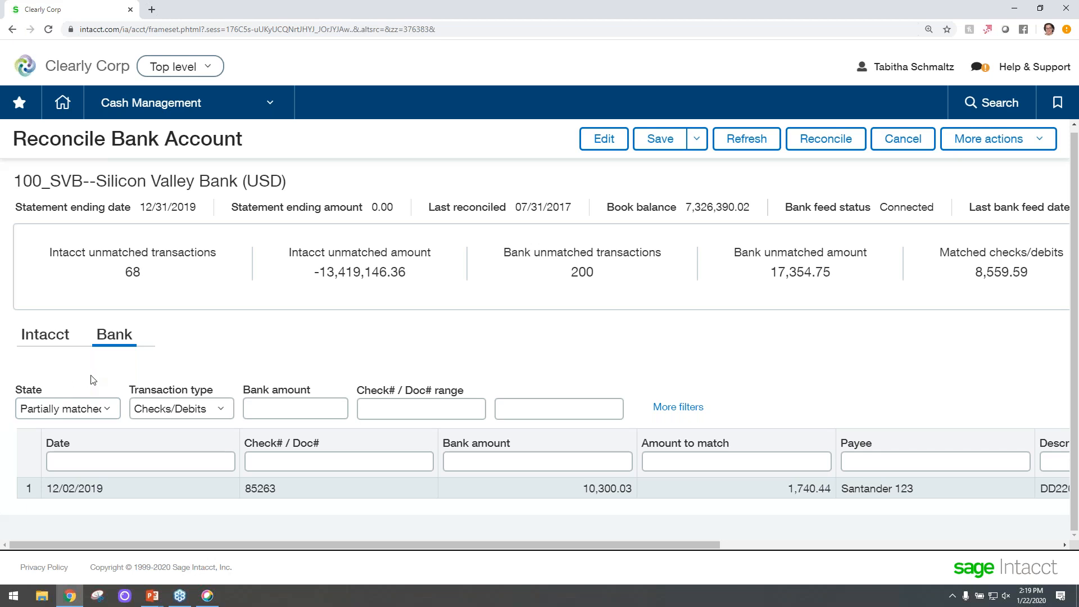
Filter the Bank side back to Unmatched transactions and review the list.
left_click(68, 408)
left_click(72, 441)
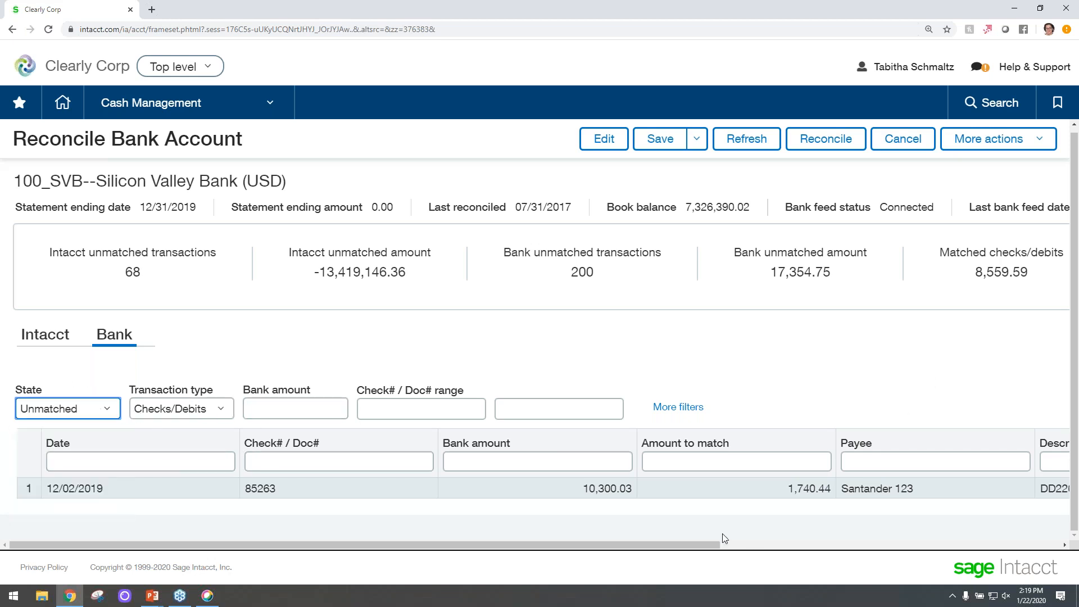
left_click_drag(703, 546, 1044, 543)
left_click(942, 415)
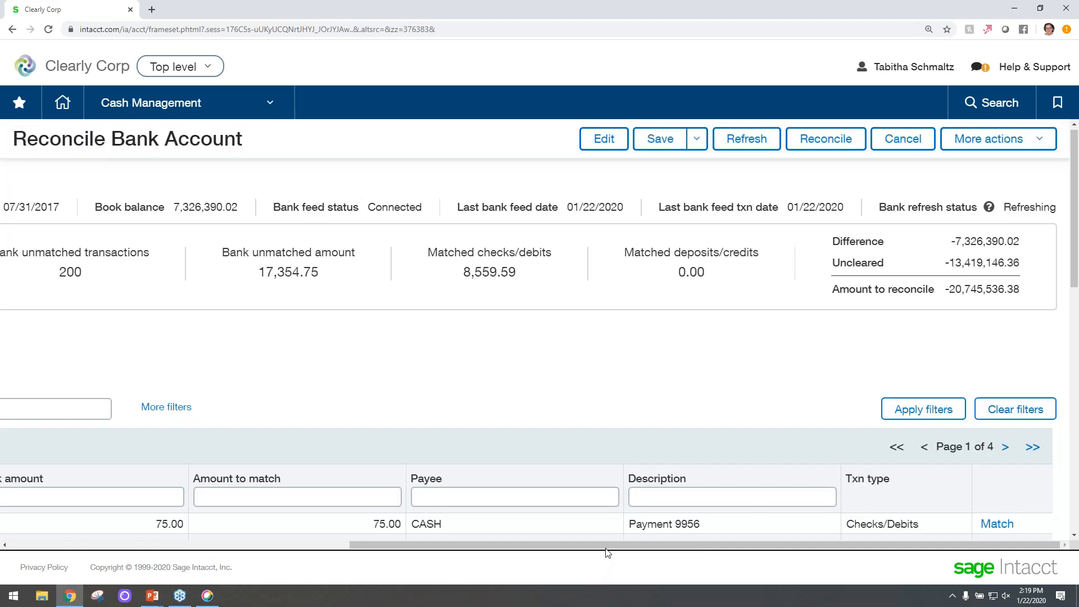
left_click_drag(608, 545, 268, 545)
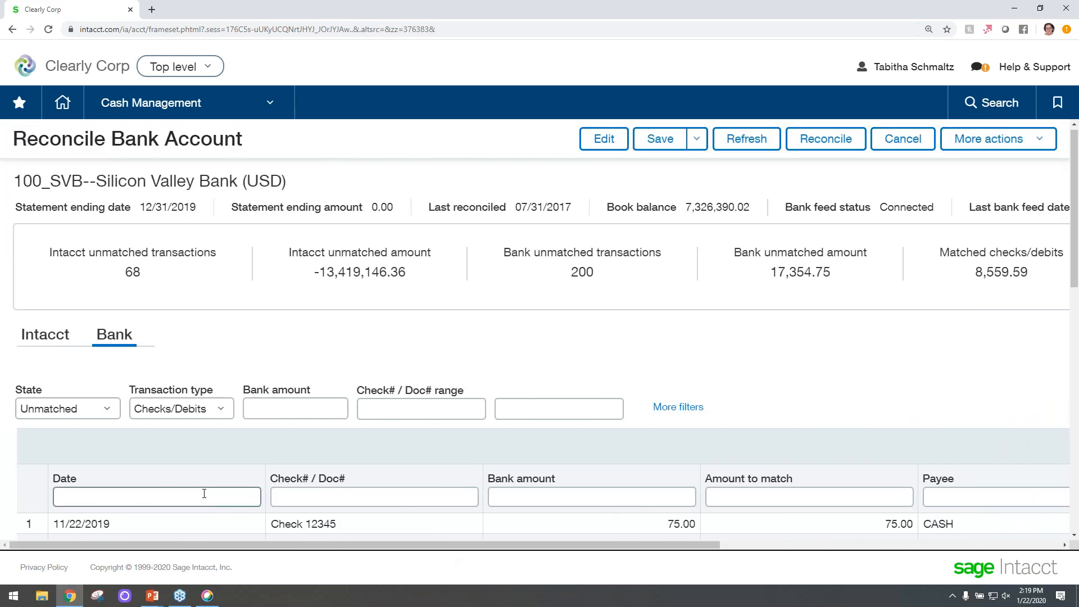
scroll(205, 494, "down", 5)
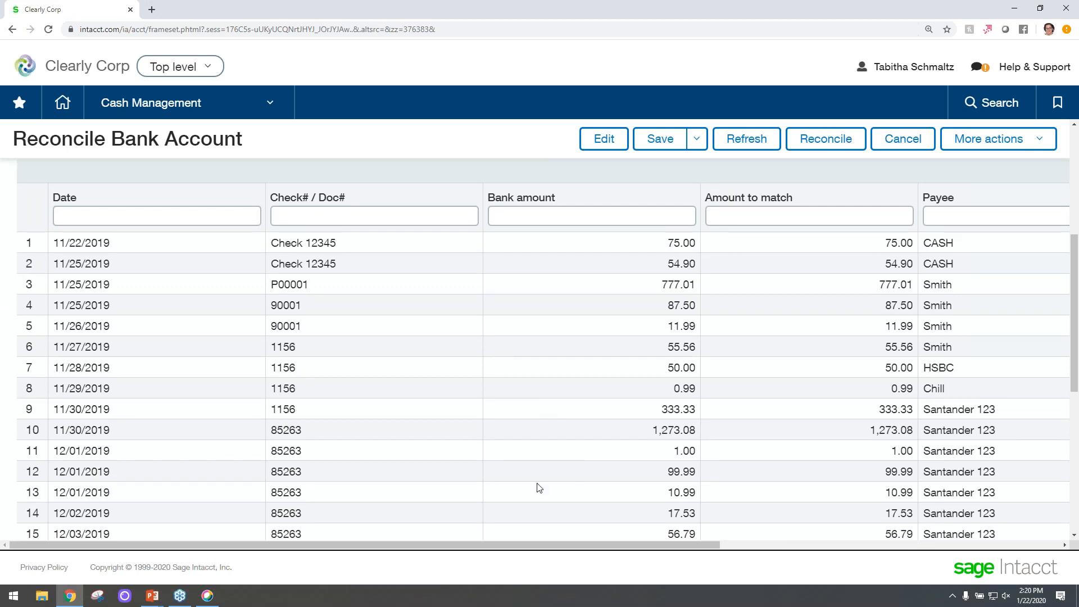
scroll(495, 504, "down", 2)
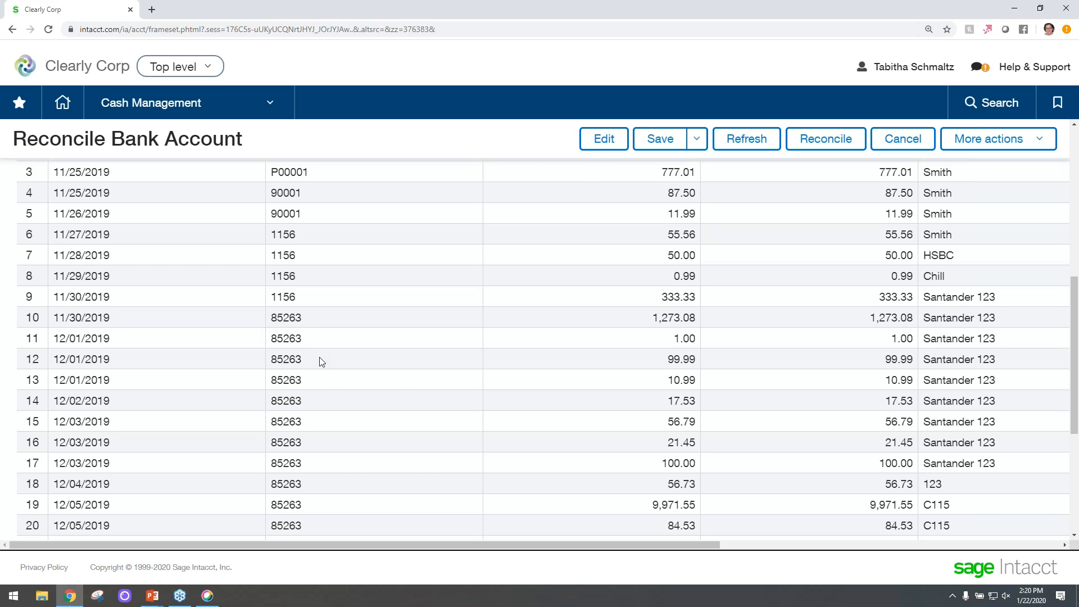
scroll(262, 373, "up", 7)
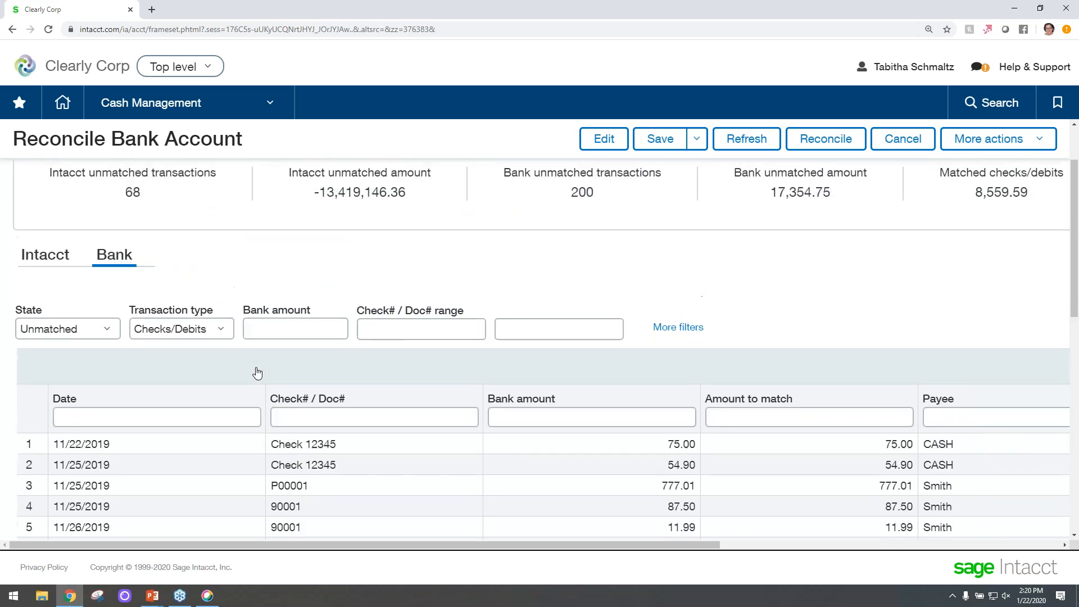
Leave the reconciliation for the Bank transactions list and view the 12/27/2019 2,203.57 C115 credit transaction.
left_click(172, 106)
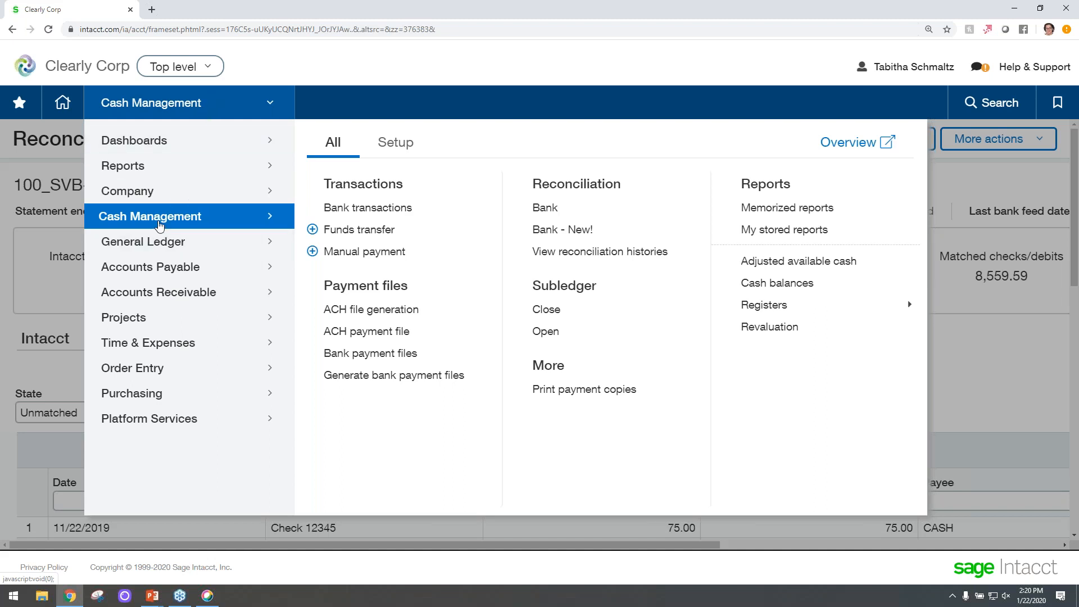
left_click(345, 209)
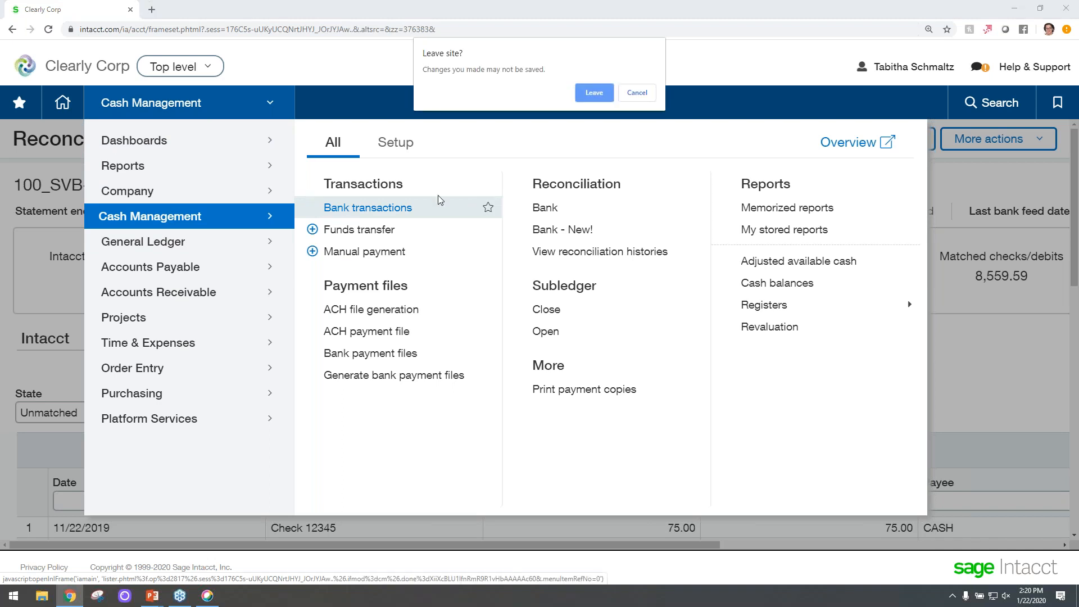
left_click(588, 99)
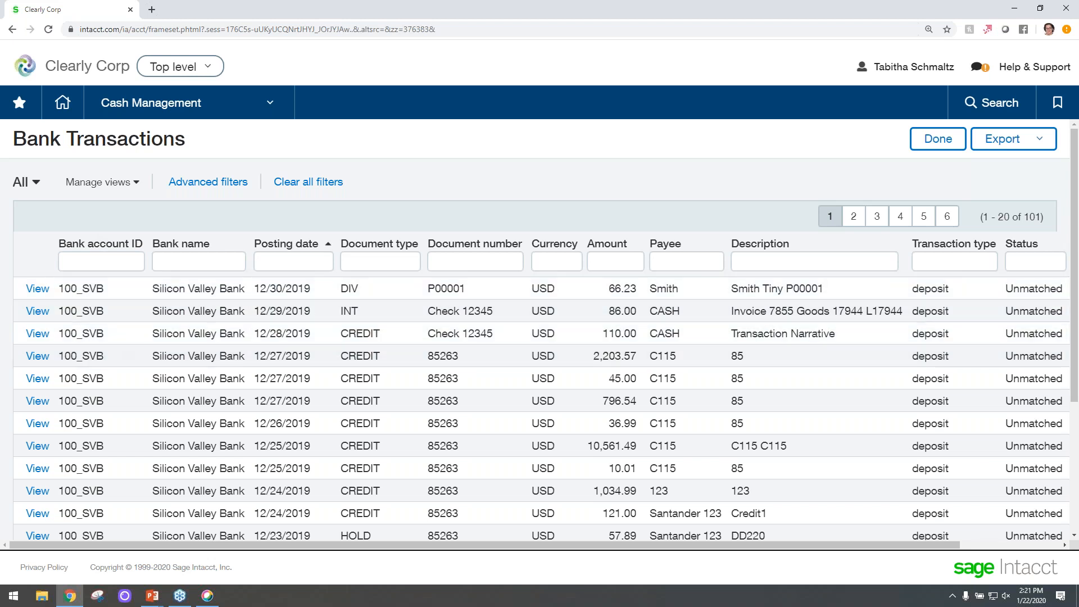
left_click(119, 260)
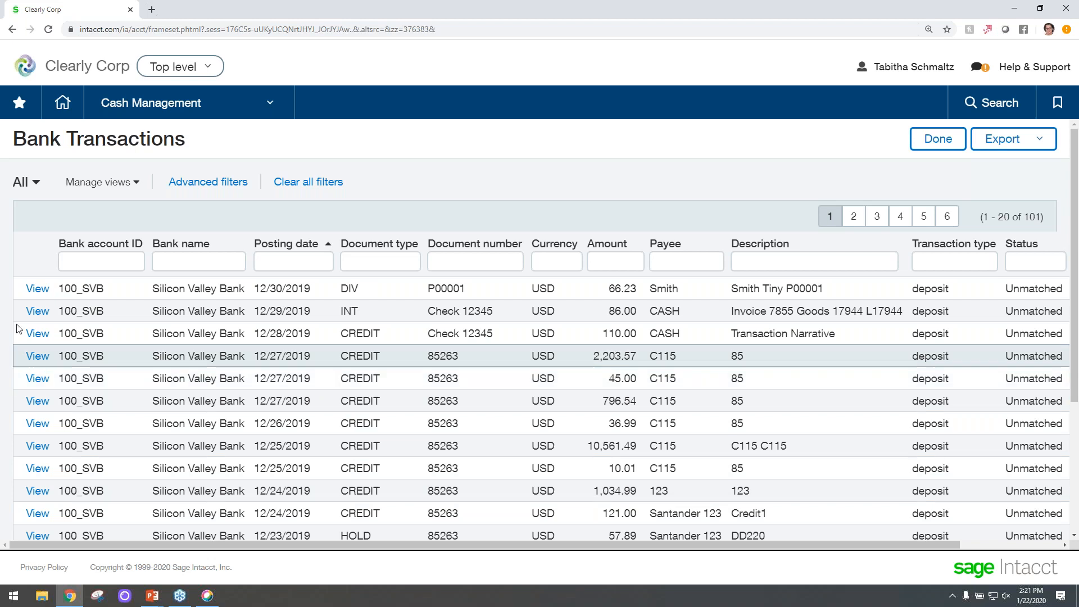
left_click(37, 356)
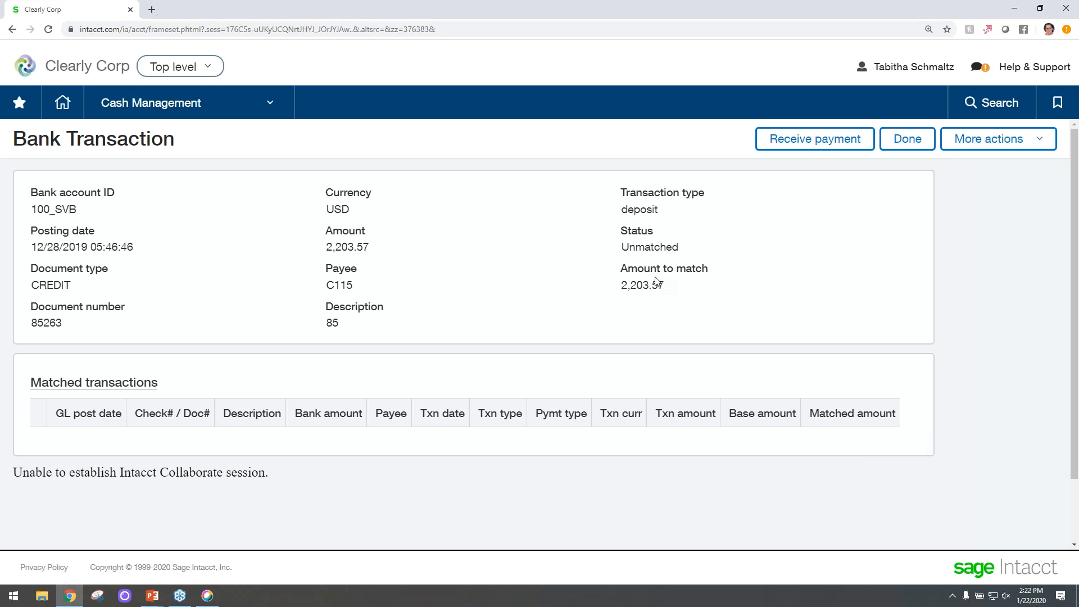
Receive a payment for the 2,203.57 credit by selecting the client and applying it in full to invoice IN0889, then save.
left_click(813, 140)
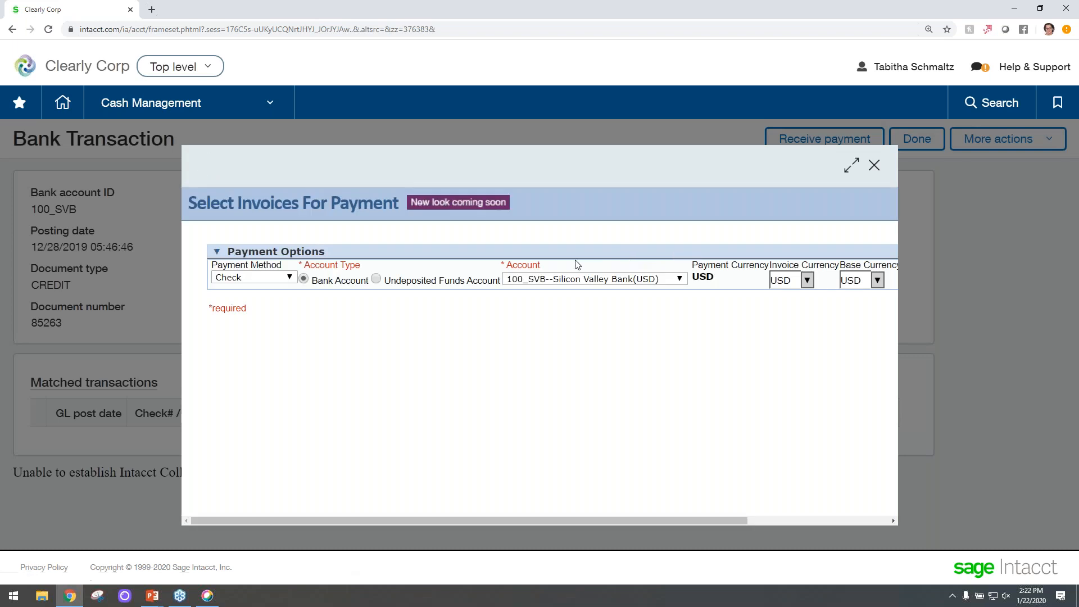
left_click_drag(484, 521, 656, 508)
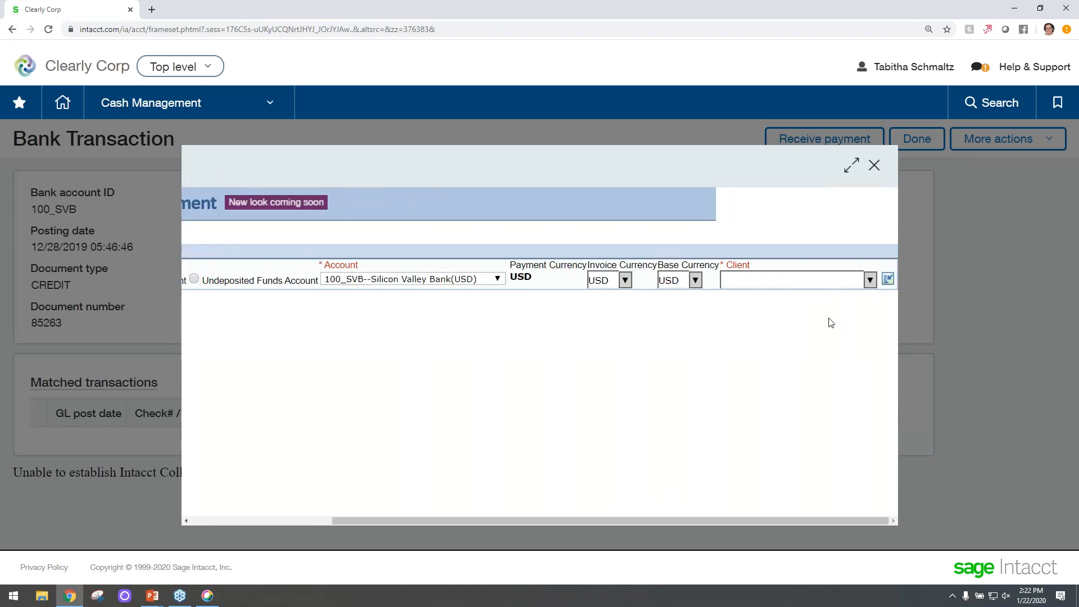
left_click(866, 278)
left_click(821, 307)
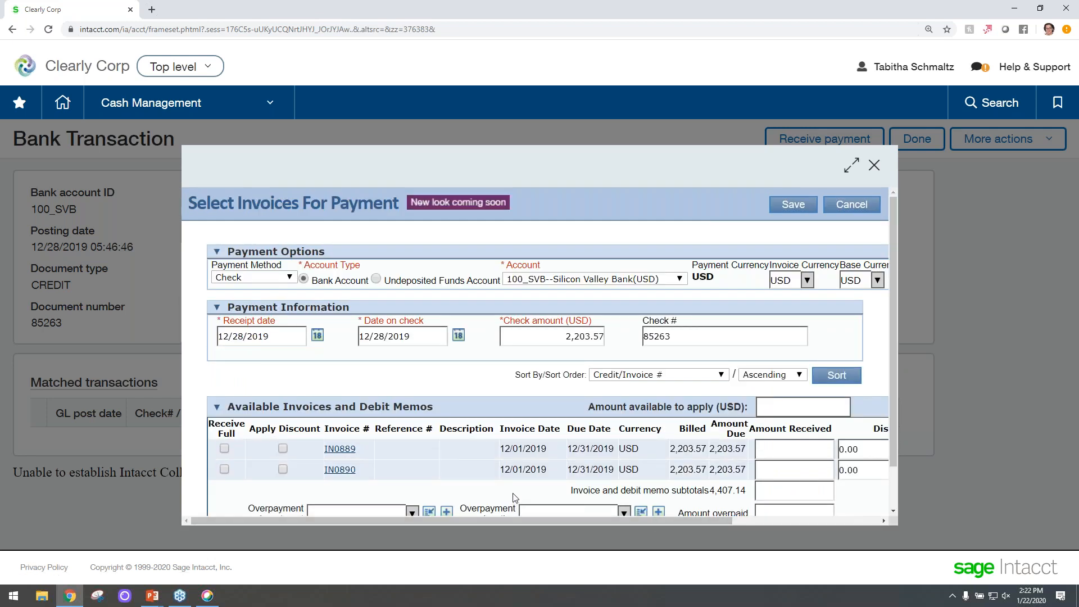
left_click(224, 448)
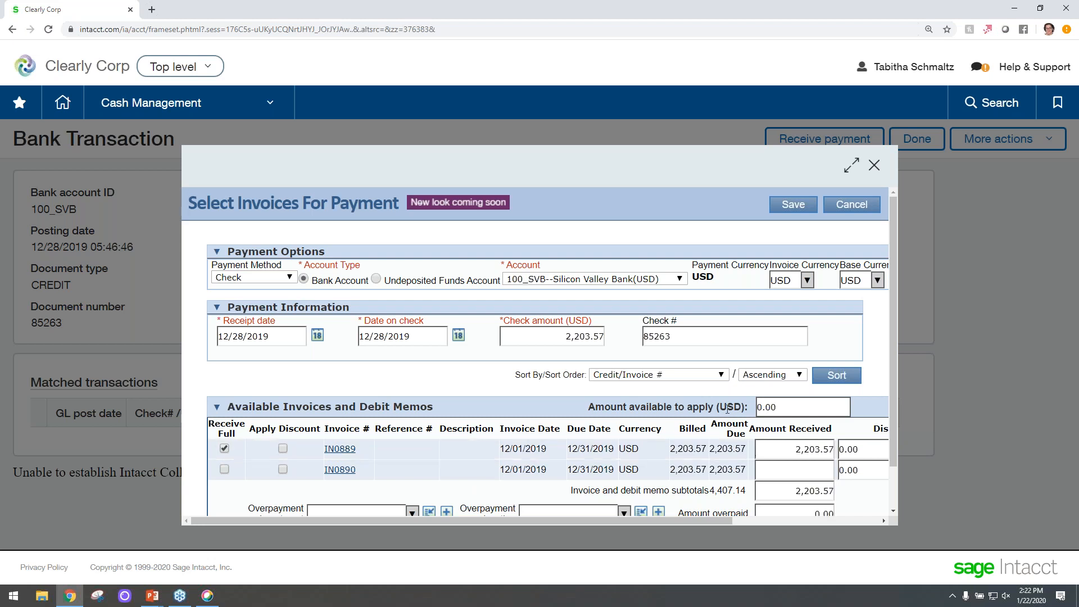
scroll(727, 407, "down", 2)
left_click(768, 501)
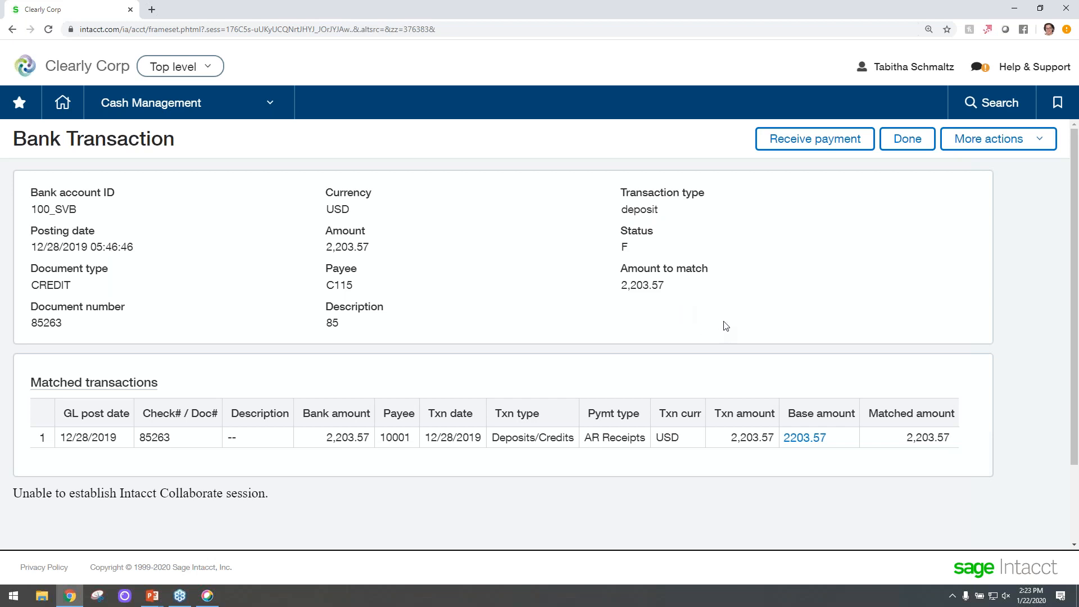
Close the bank transaction and scroll through the Bank Transactions list.
left_click(907, 138)
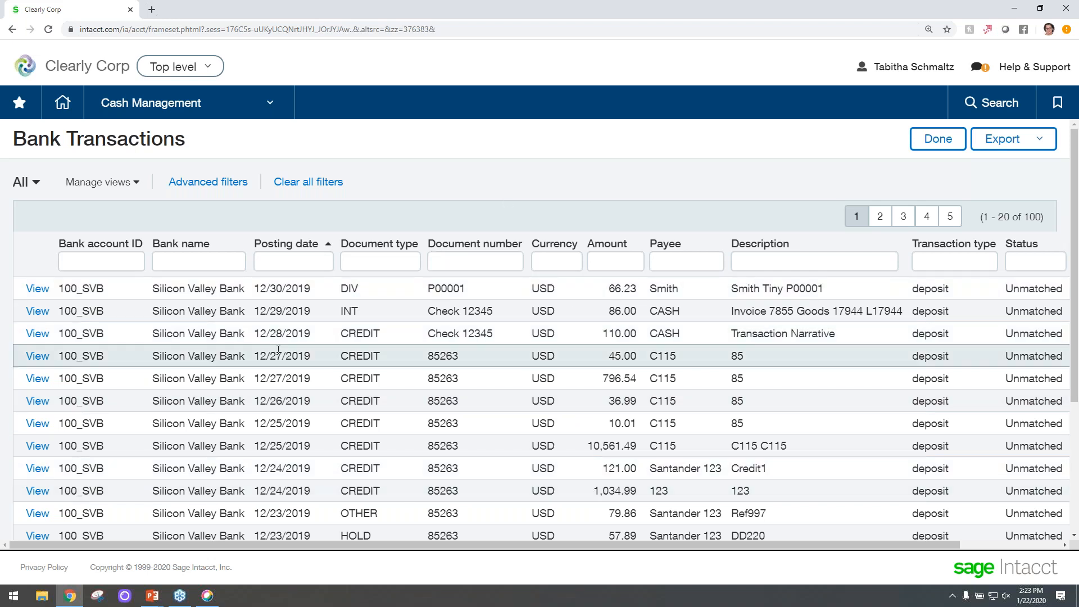
scroll(275, 403, "down", 1)
scroll(275, 404, "down", 5)
scroll(295, 446, "up", 6)
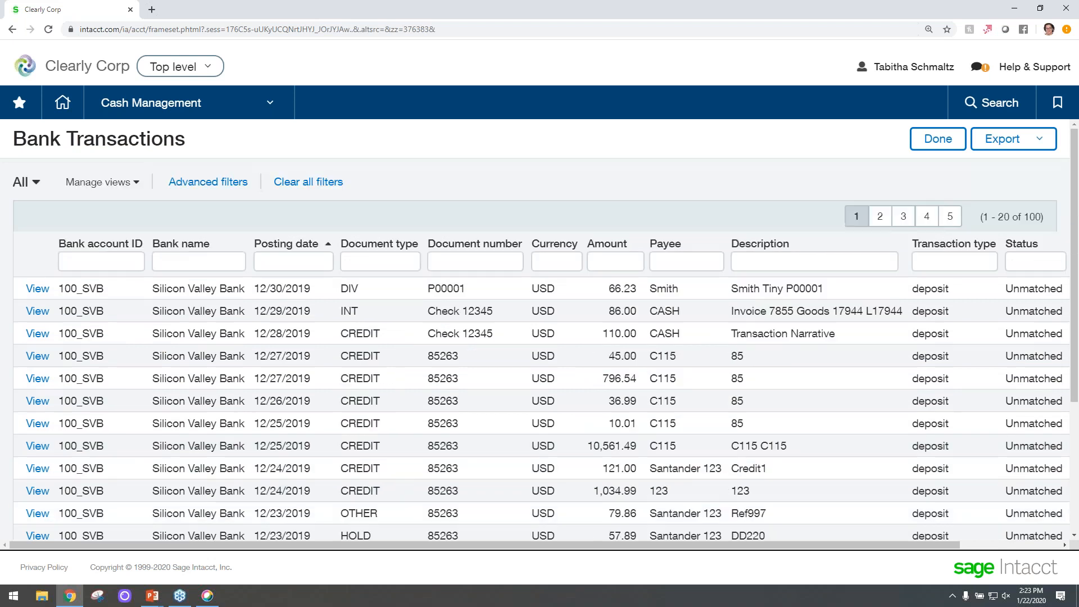